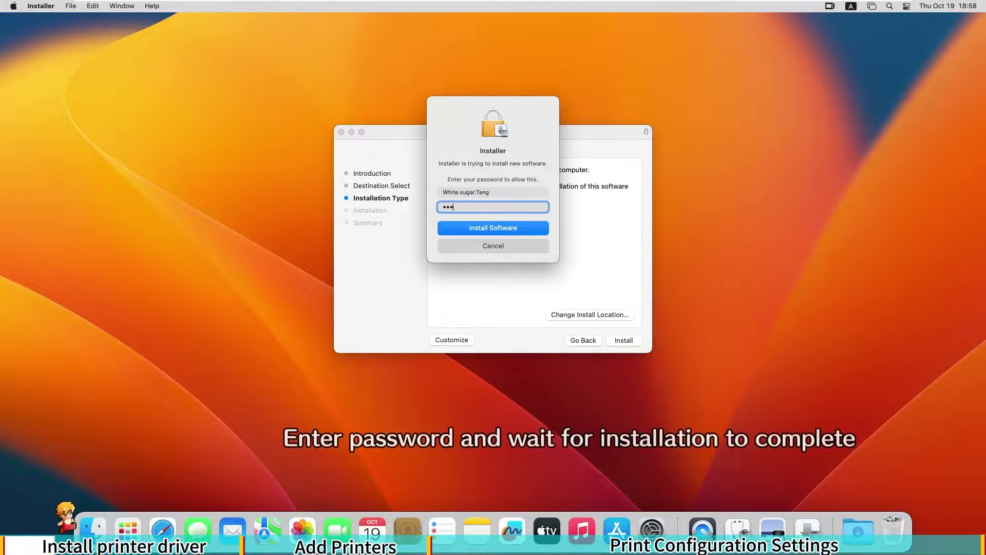
Complete the Label Printer driver installation, allowing the installer to access files in the Desktop folder
{"action": "left_click", "coordinate": [474, 231]}
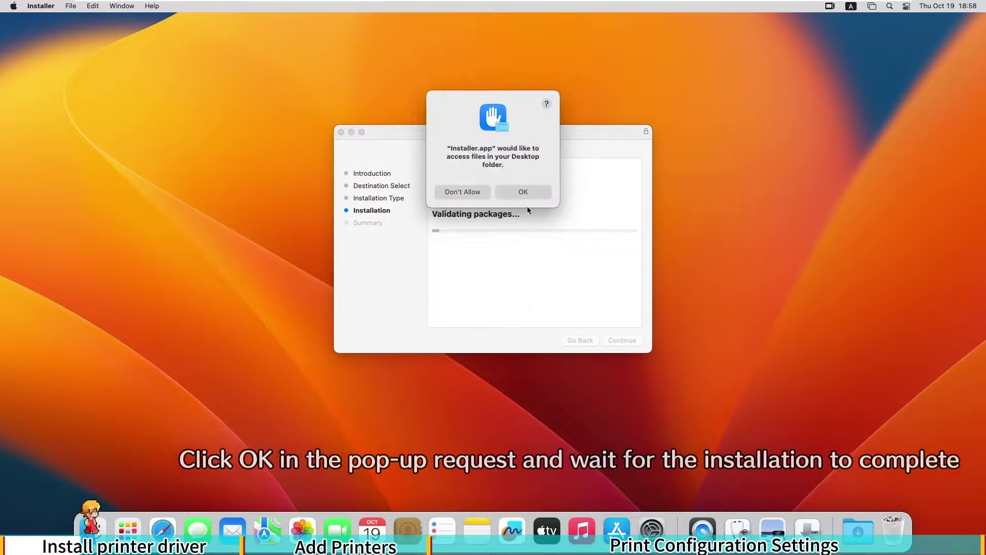
{"action": "left_click", "coordinate": [526, 192]}
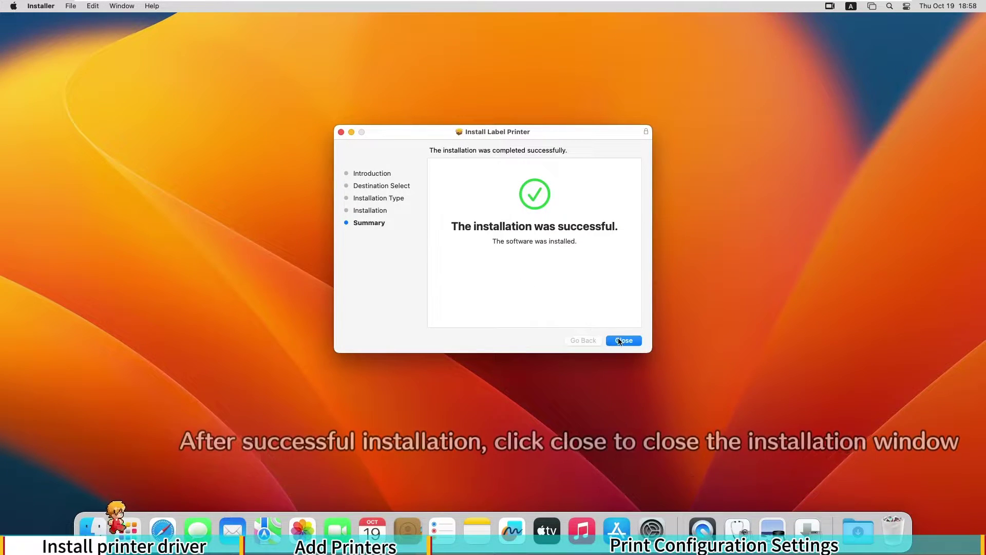
{"action": "left_click", "coordinate": [621, 340]}
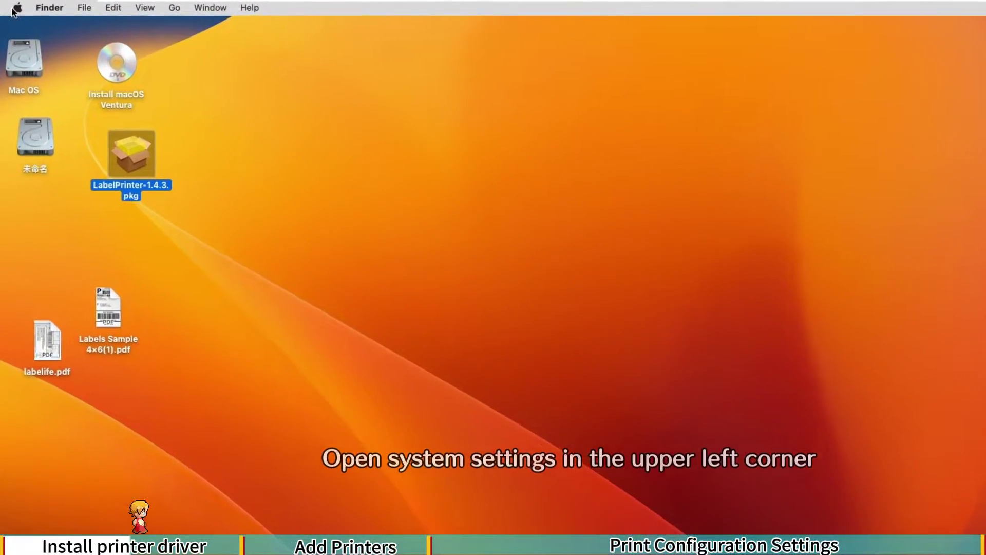
In System Settings, allow applications downloaded from the App Store and identified developers, authorizing the change with the account password
{"action": "left_click", "coordinate": [13, 5]}
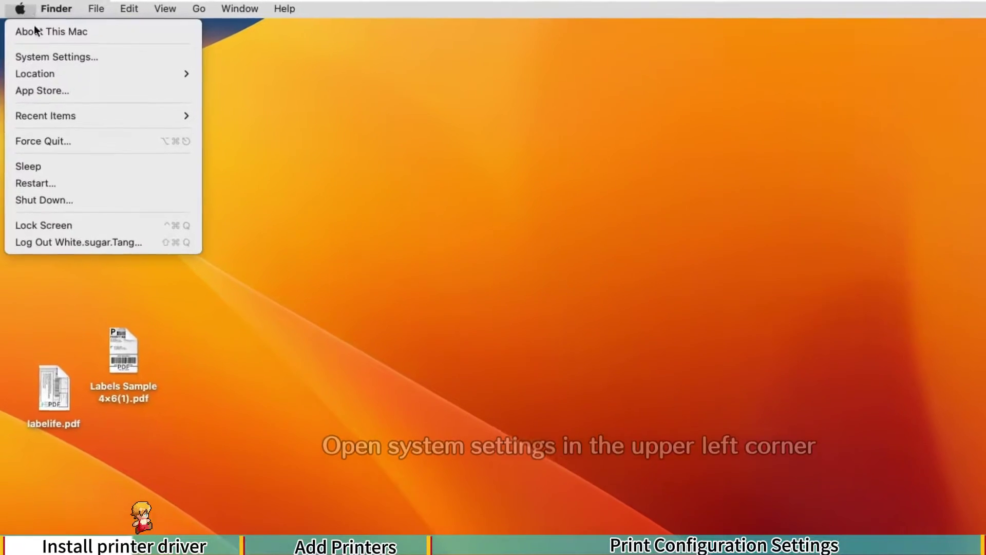
{"action": "left_click", "coordinate": [58, 64]}
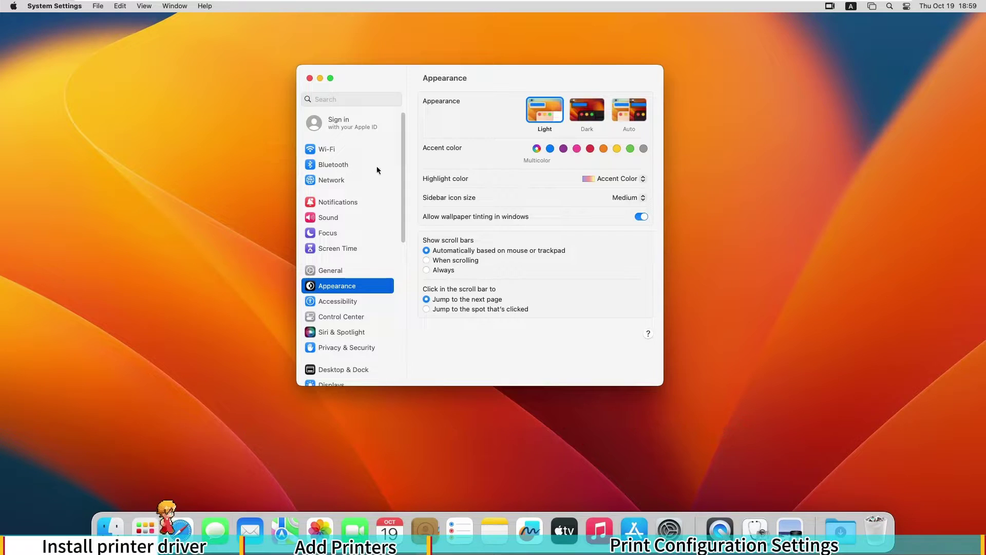
{"action": "left_click", "coordinate": [340, 248]}
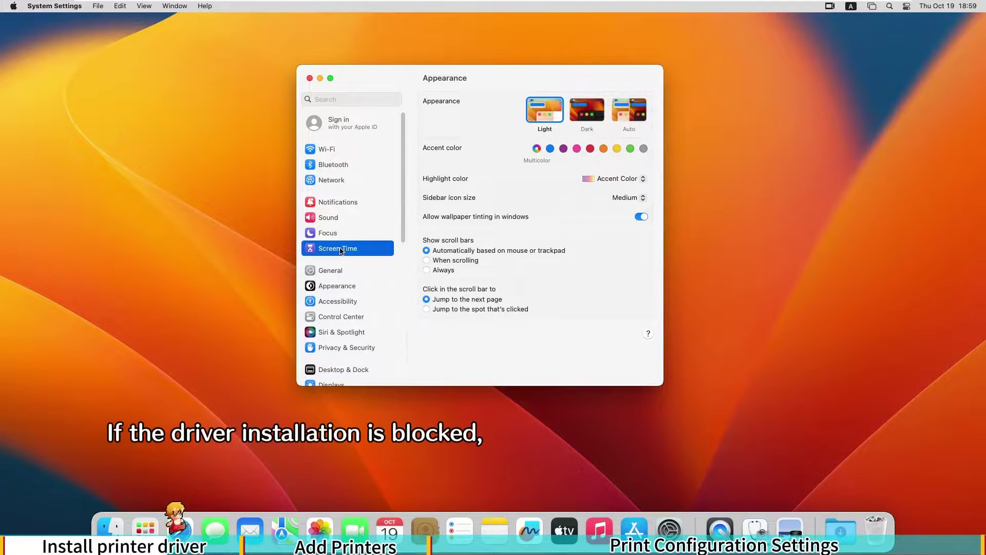
{"action": "scroll", "coordinate": [334, 221], "scroll_direction": "down", "scroll_amount": 5}
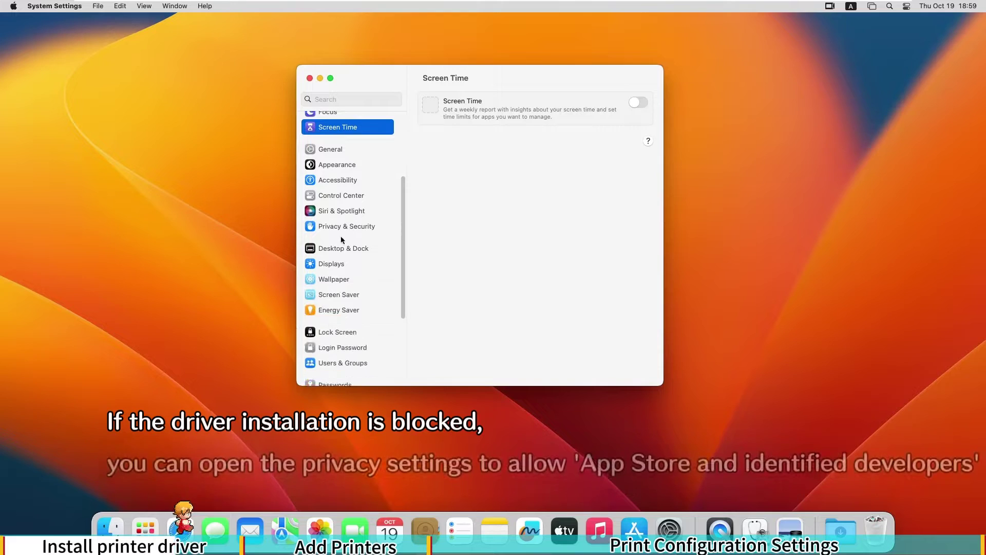
{"action": "left_click", "coordinate": [353, 229]}
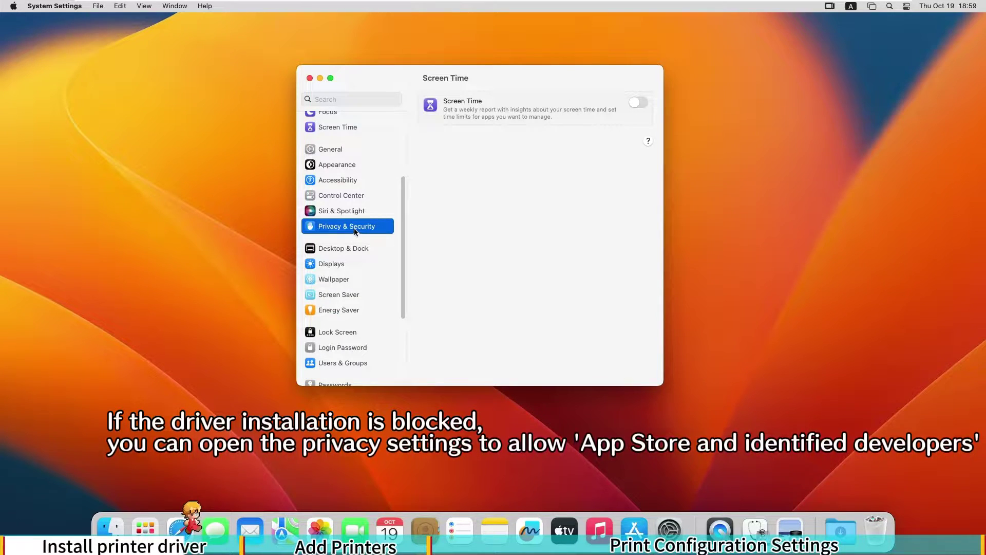
{"action": "scroll", "coordinate": [462, 233], "scroll_direction": "down", "scroll_amount": 10}
{"action": "scroll", "coordinate": [461, 235], "scroll_direction": "down", "scroll_amount": 5}
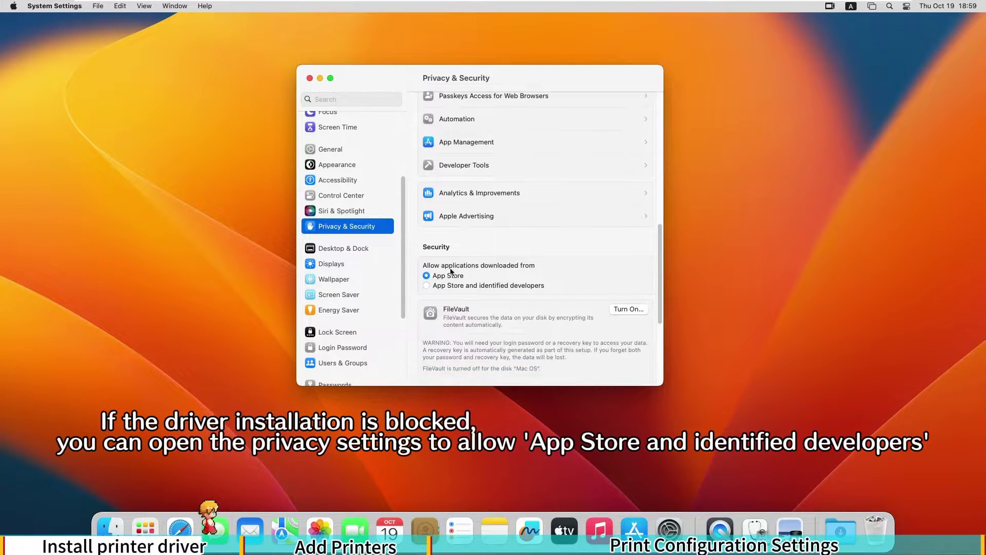
{"action": "left_click", "coordinate": [426, 285]}
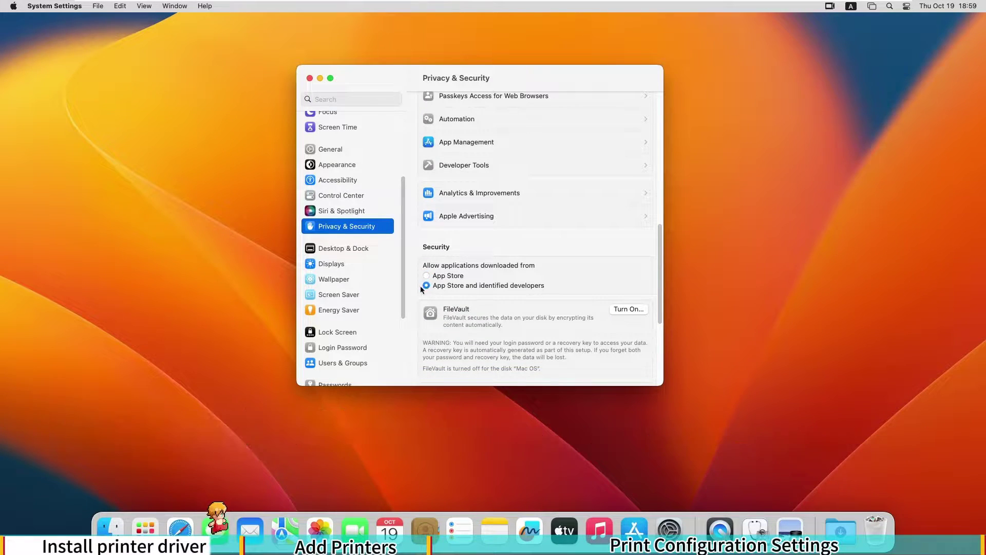
{"action": "type", "text": "••••••"}
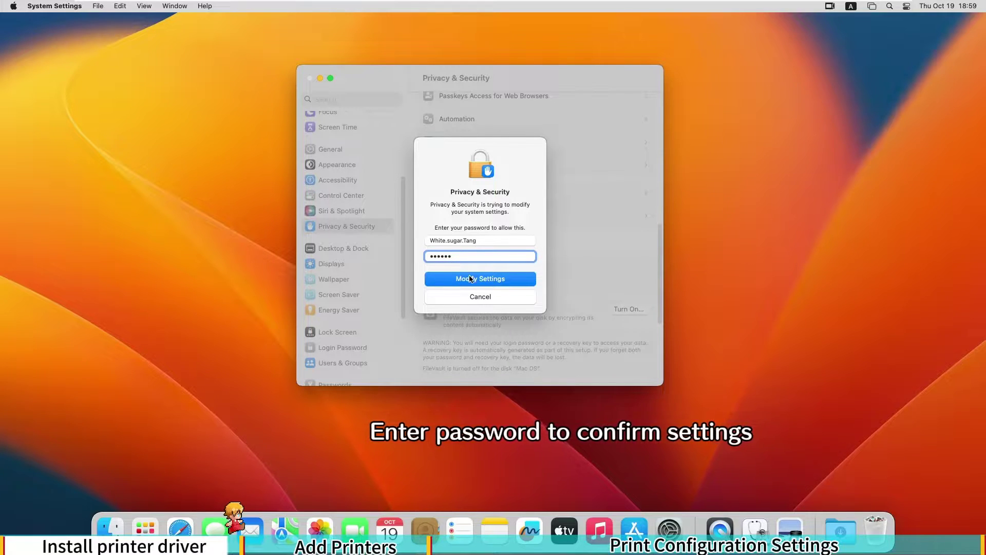
{"action": "left_click", "coordinate": [471, 280]}
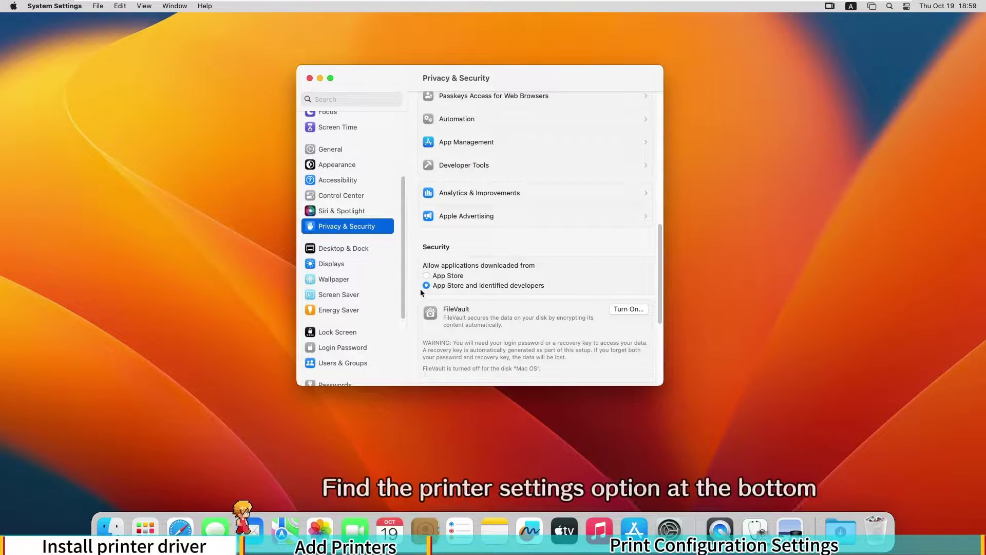
Start adding a printer in the Printers & Scanners settings and select the USB device PM-241-BT
{"action": "scroll", "coordinate": [373, 229], "scroll_direction": "down", "scroll_amount": 2}
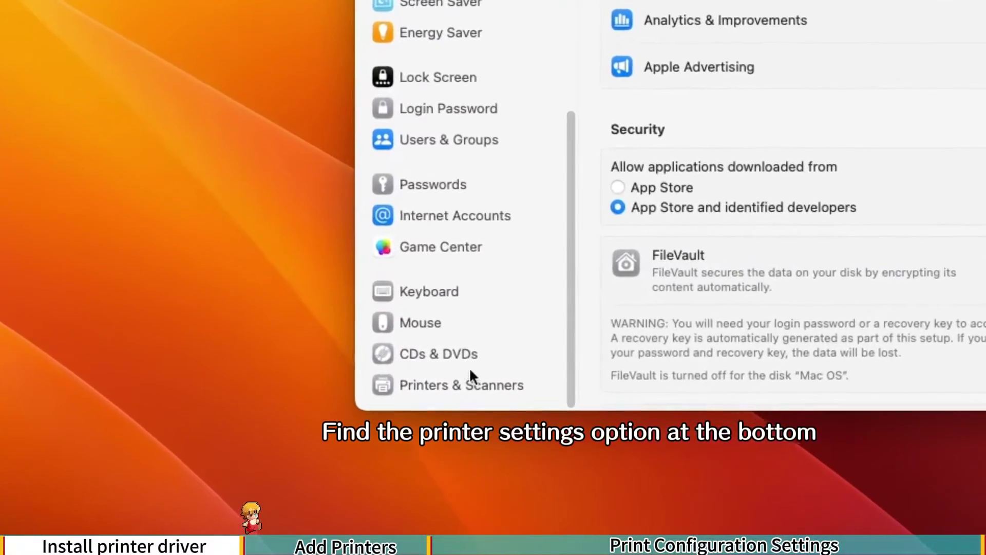
{"action": "left_click", "coordinate": [362, 375]}
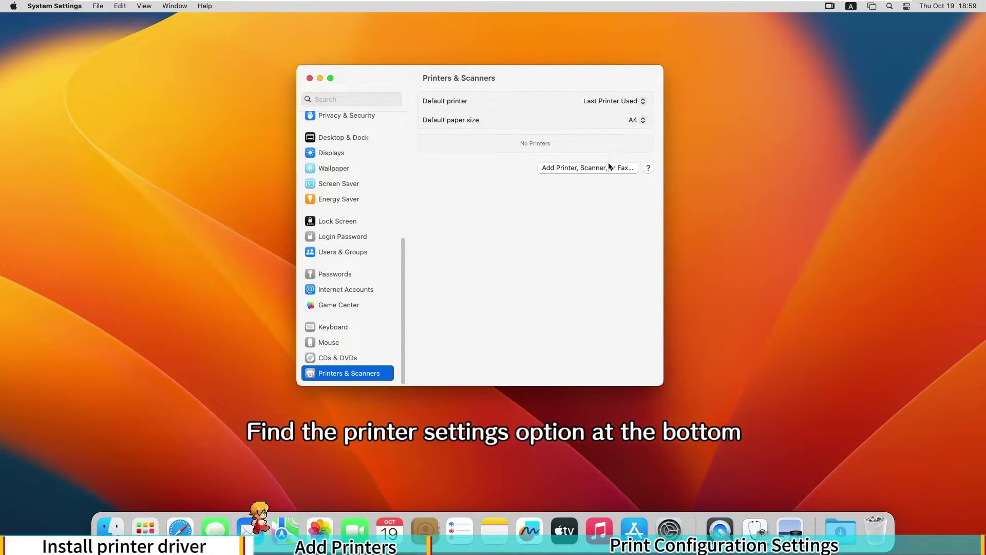
{"action": "left_click", "coordinate": [566, 168]}
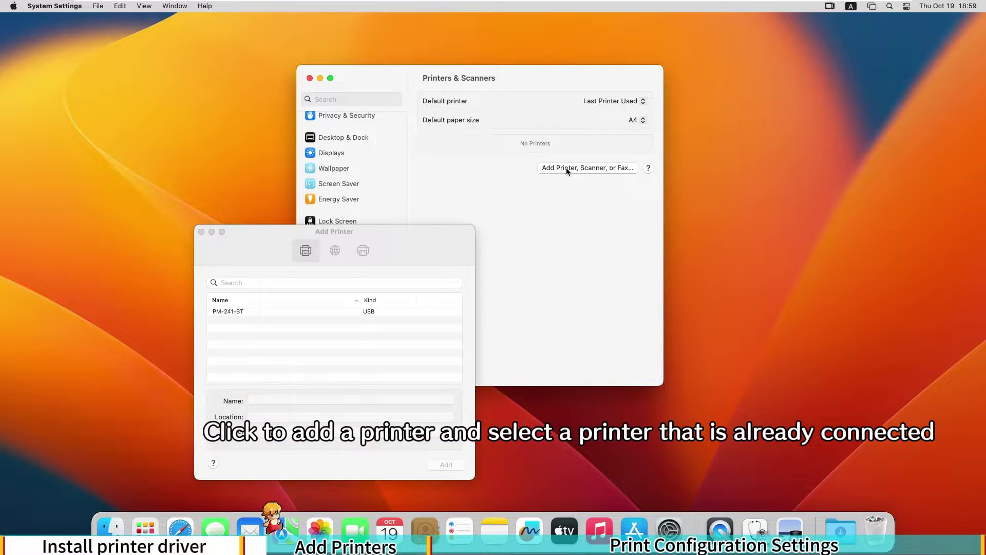
{"action": "left_click", "coordinate": [251, 311]}
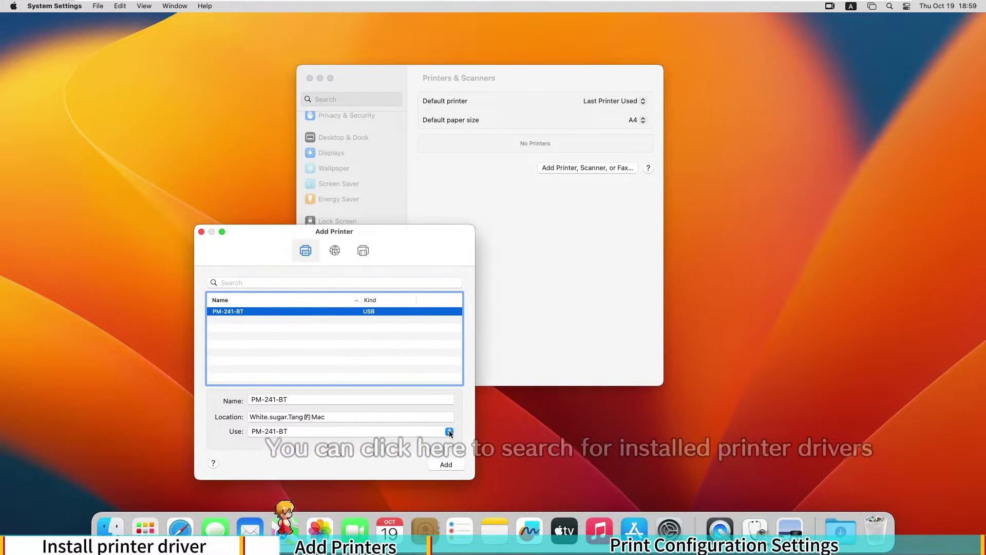
Search the printer software for 241, assign the PM-241-BT driver to the device, and add the printer
{"action": "left_click", "coordinate": [447, 432]}
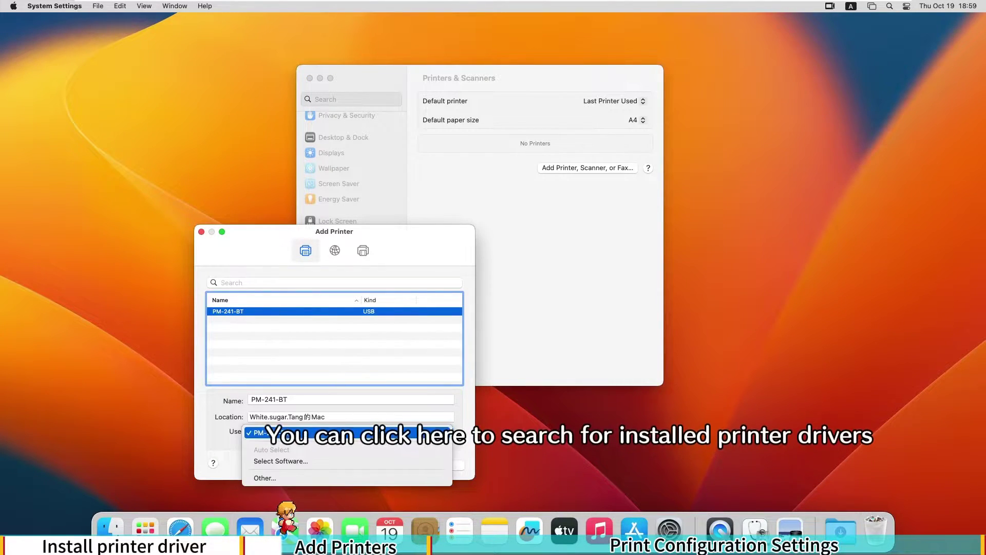
{"action": "left_click", "coordinate": [285, 461]}
{"action": "type", "text": "24"}
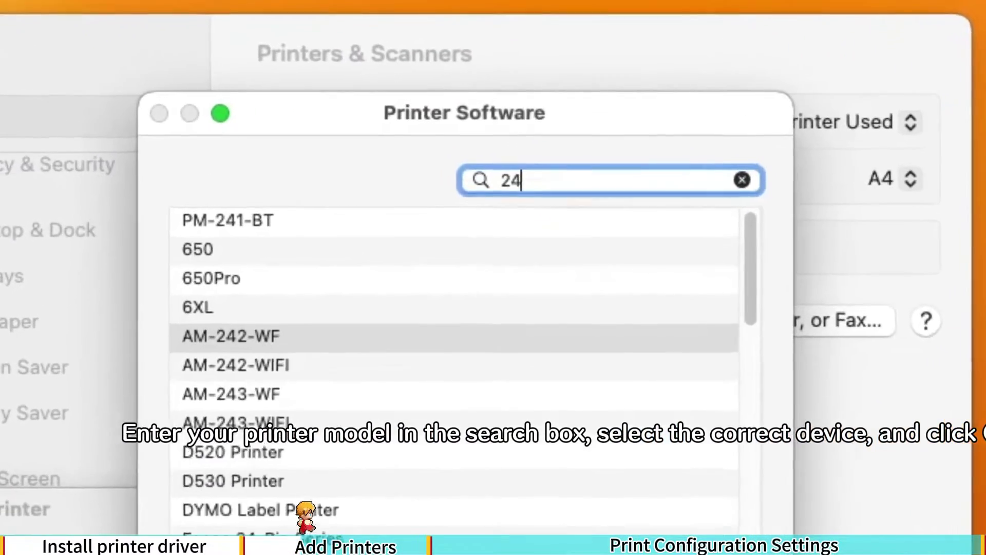
{"action": "type", "text": "1"}
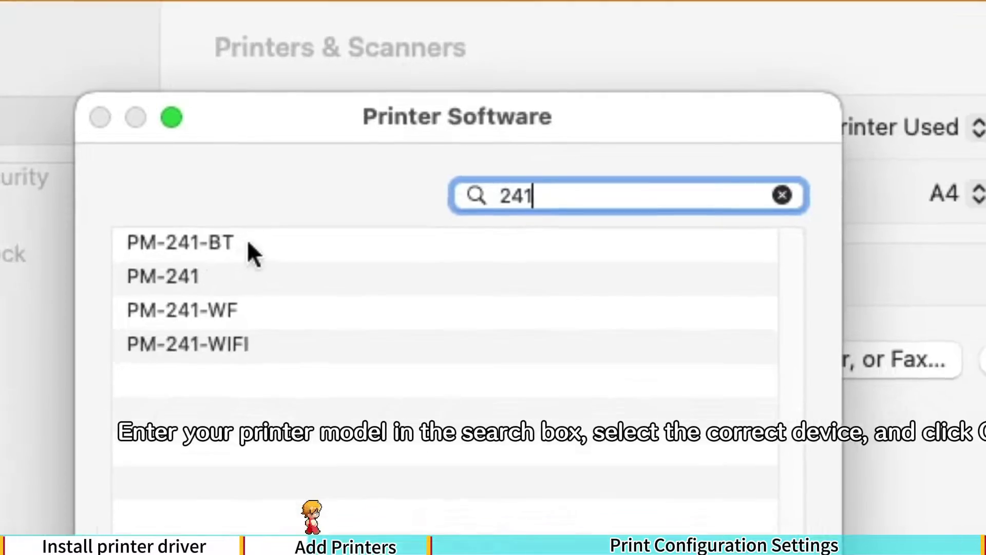
{"action": "left_click", "coordinate": [231, 221]}
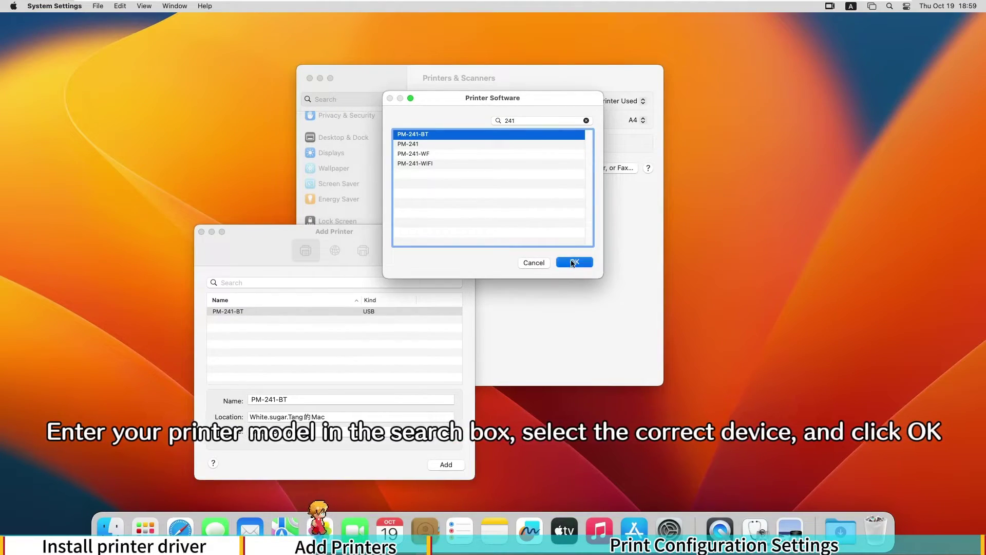
{"action": "left_click", "coordinate": [617, 368]}
{"action": "left_click", "coordinate": [440, 464]}
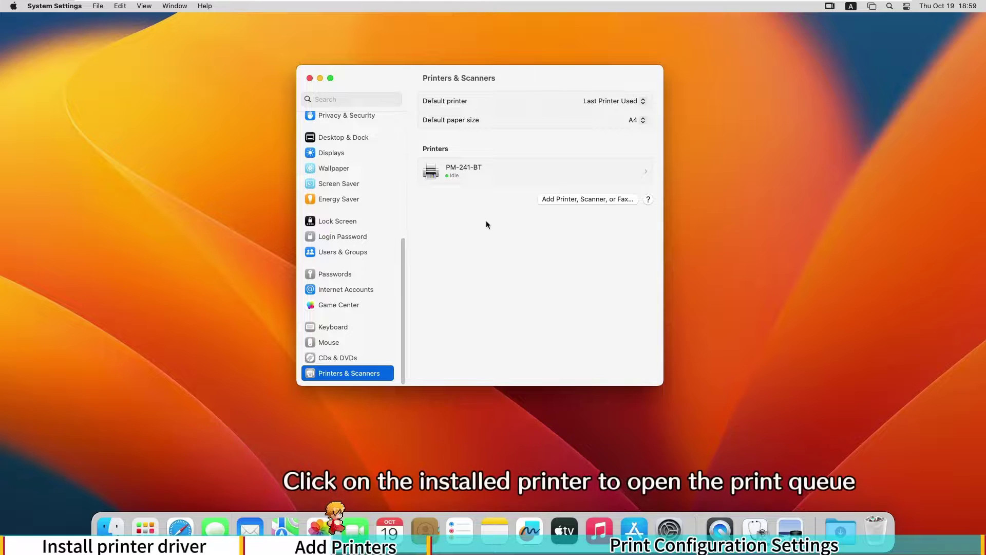
Print a test page from the PM-241-BT printer's queue and minimize the queue window
{"action": "left_click", "coordinate": [644, 171]}
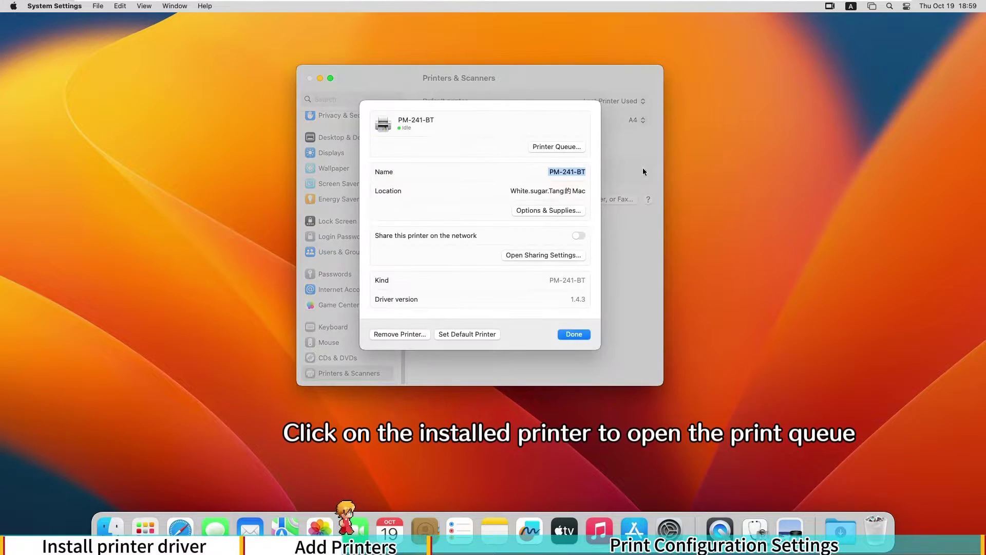
{"action": "left_click", "coordinate": [556, 148]}
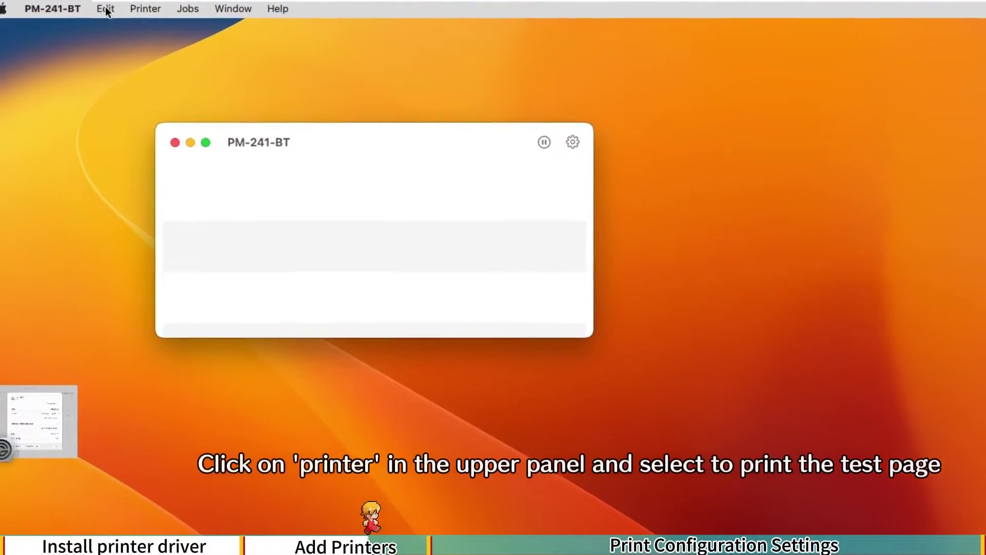
{"action": "left_click", "coordinate": [90, 6]}
{"action": "mouse_move", "coordinate": [114, 5]}
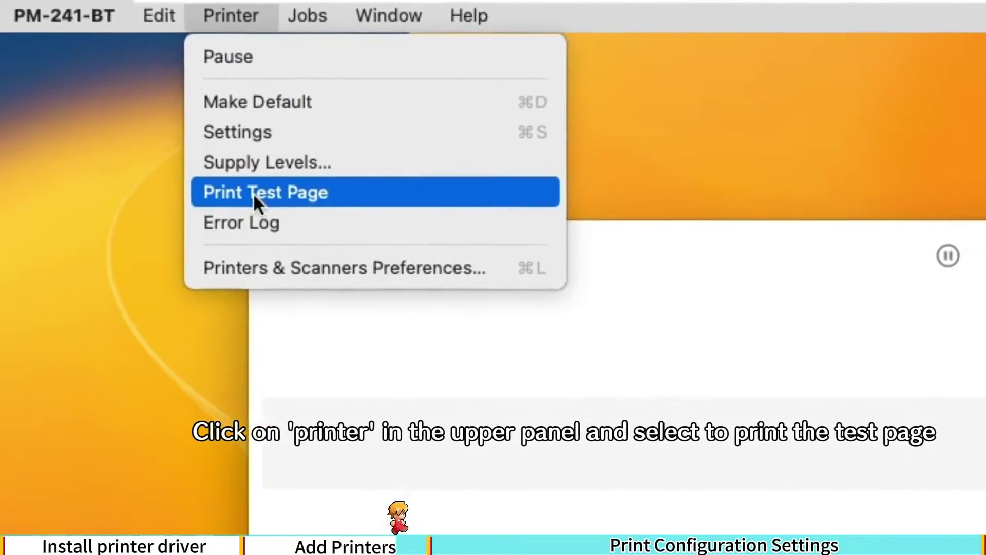
{"action": "left_click", "coordinate": [303, 234]}
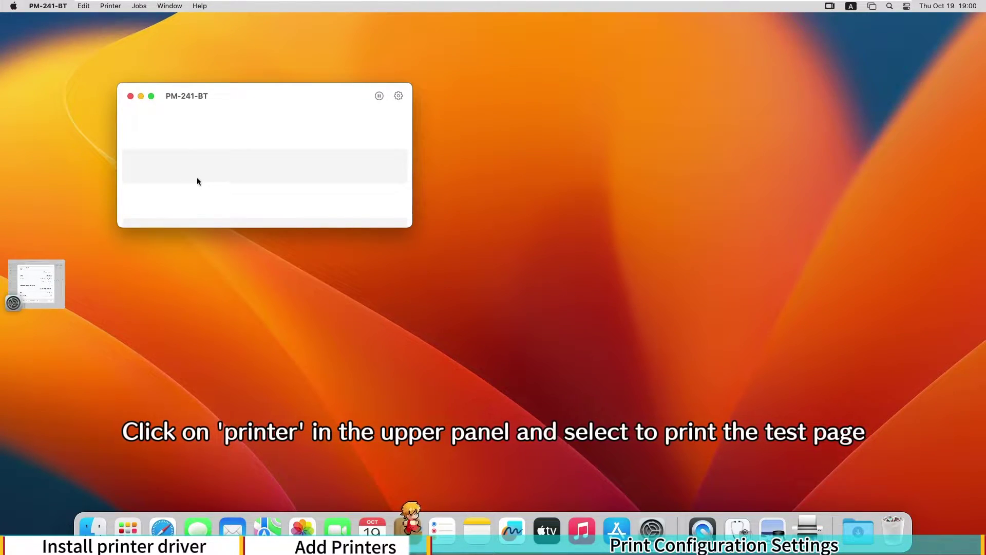
{"action": "left_click", "coordinate": [141, 96]}
{"action": "left_click", "coordinate": [309, 207]}
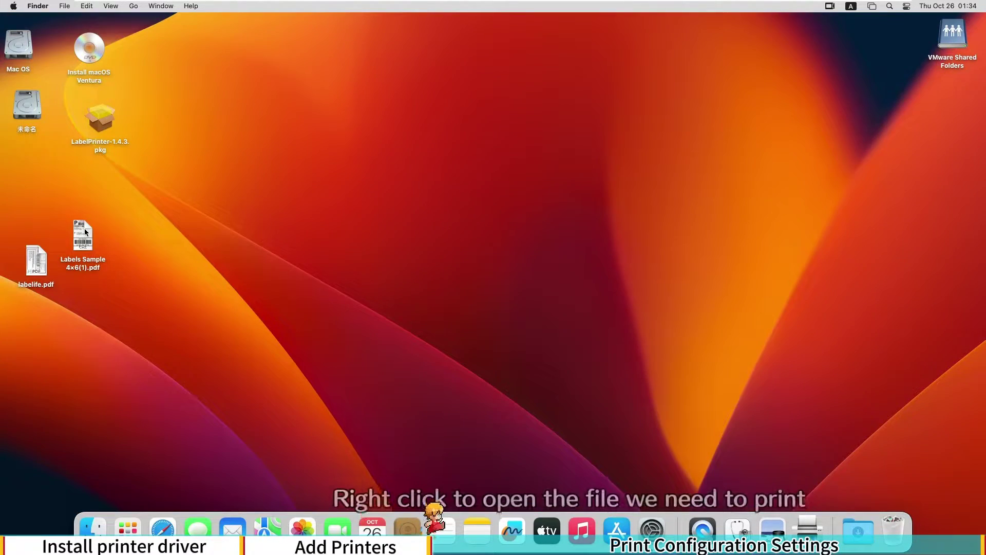
Open Labels Sample 4×6(1).pdf from the desktop in Preview and bring up its print settings
{"action": "left_click", "coordinate": [84, 228]}
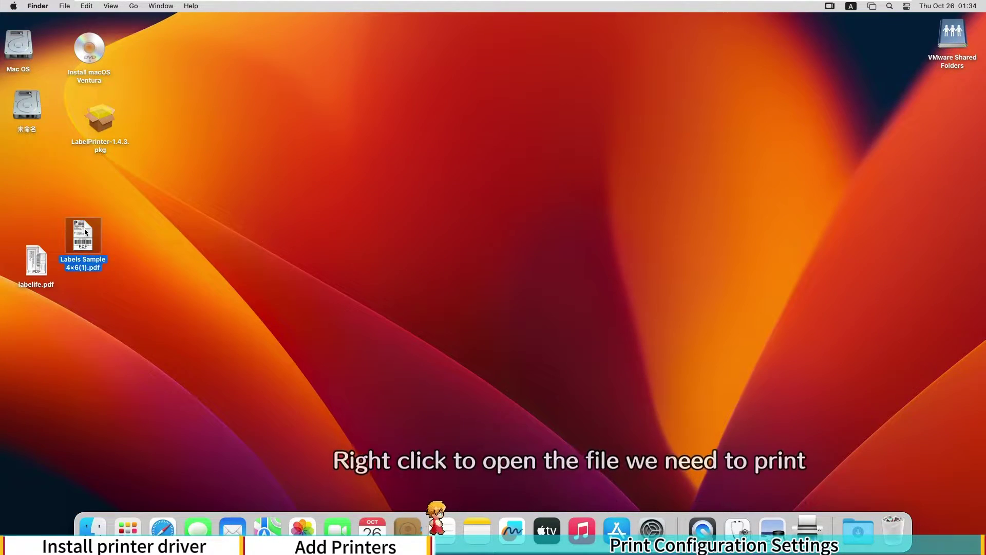
{"action": "right_click", "coordinate": [84, 228]}
{"action": "mouse_move", "coordinate": [130, 247]}
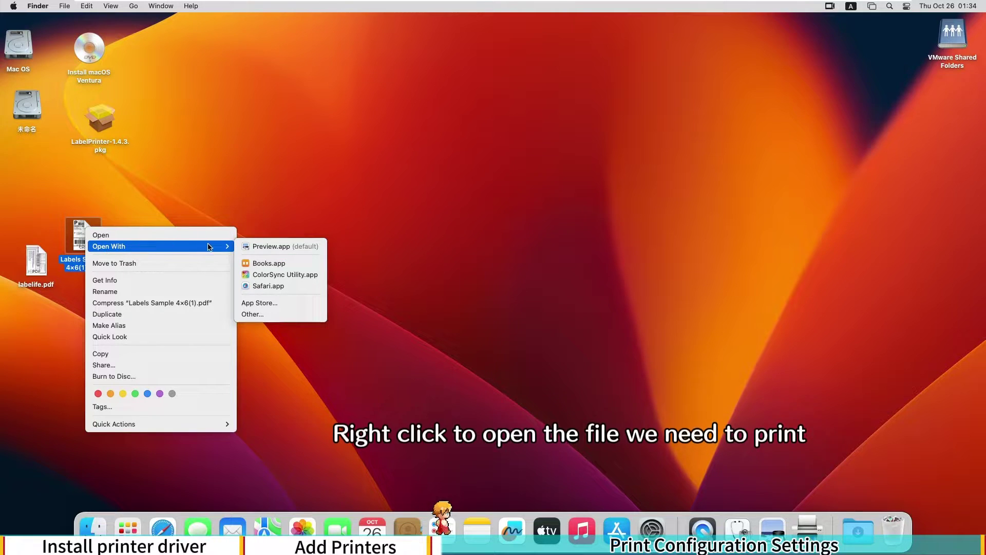
{"action": "left_click", "coordinate": [260, 245]}
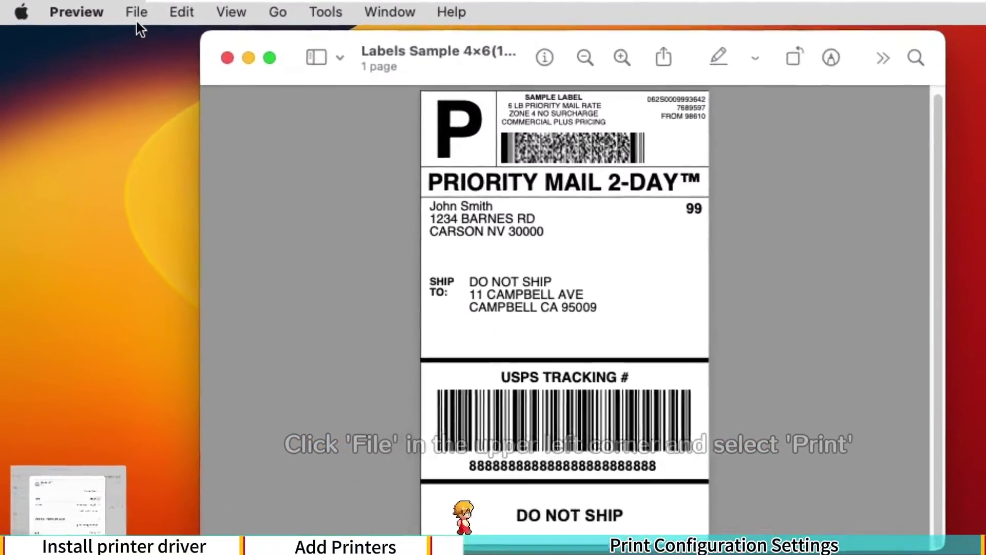
{"action": "left_click", "coordinate": [136, 13]}
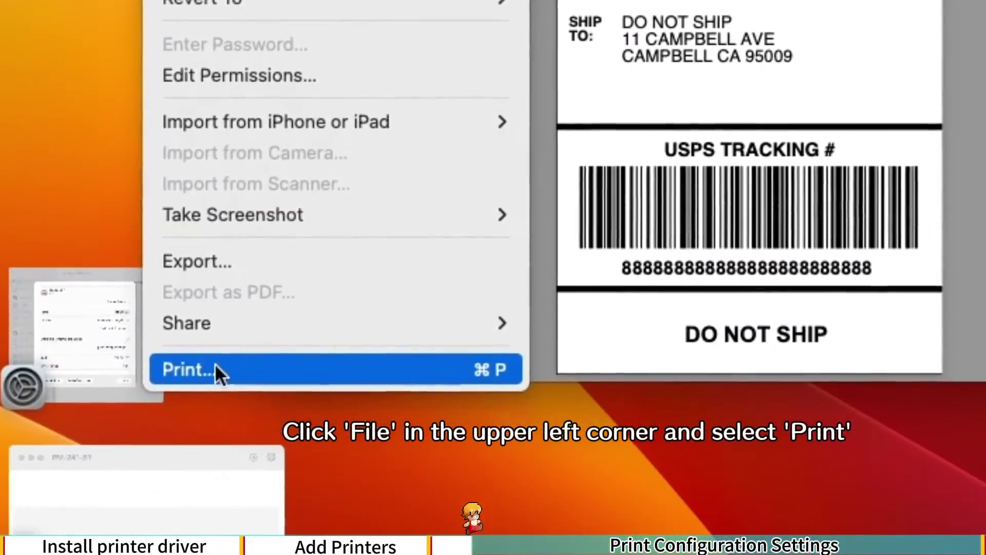
{"action": "left_click", "coordinate": [215, 364]}
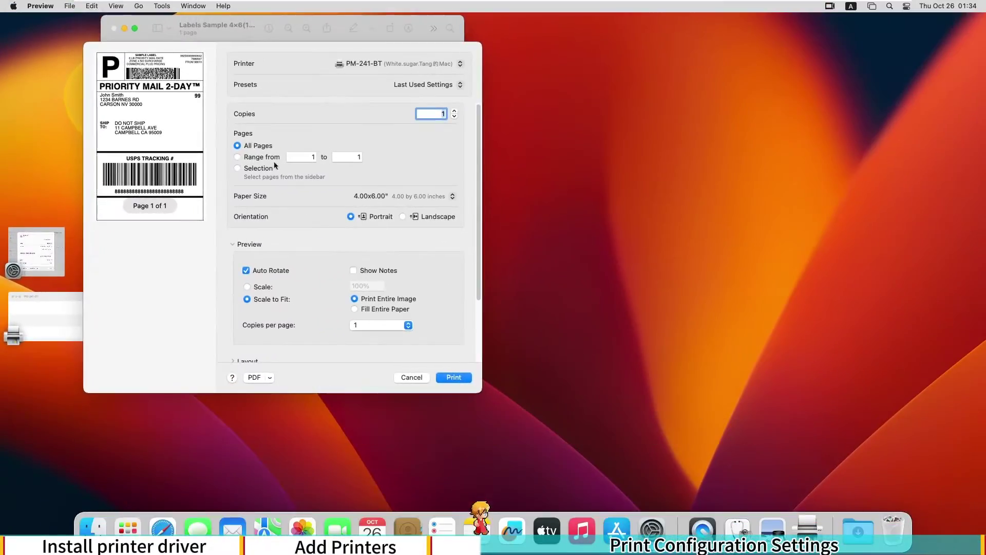
Check the available printers, try the Default Settings print preset, and switch the preset back to Last Used Settings
{"action": "left_click", "coordinate": [383, 61]}
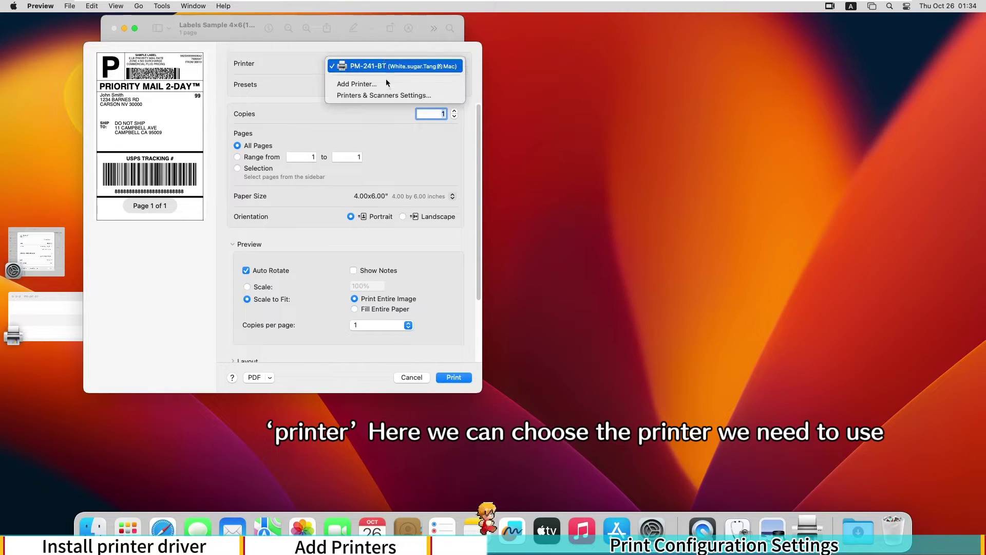
{"action": "left_click", "coordinate": [310, 65]}
{"action": "left_click", "coordinate": [416, 83]}
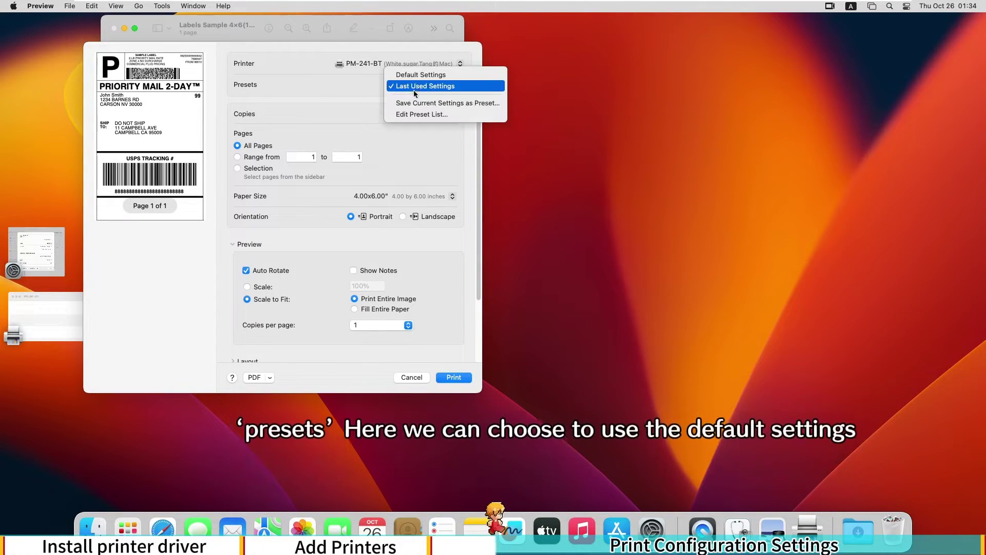
{"action": "left_click", "coordinate": [421, 74]}
{"action": "left_click", "coordinate": [414, 84]}
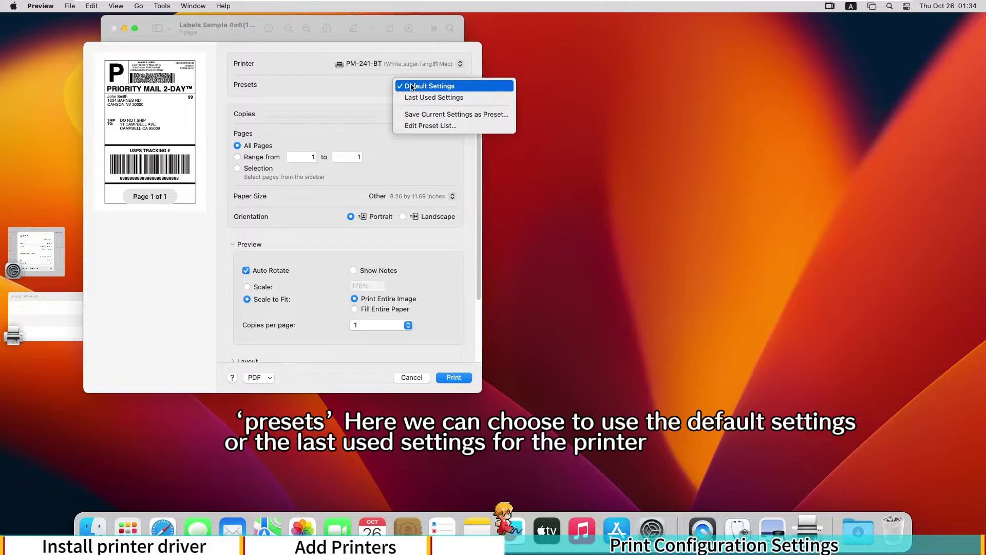
{"action": "left_click", "coordinate": [423, 98]}
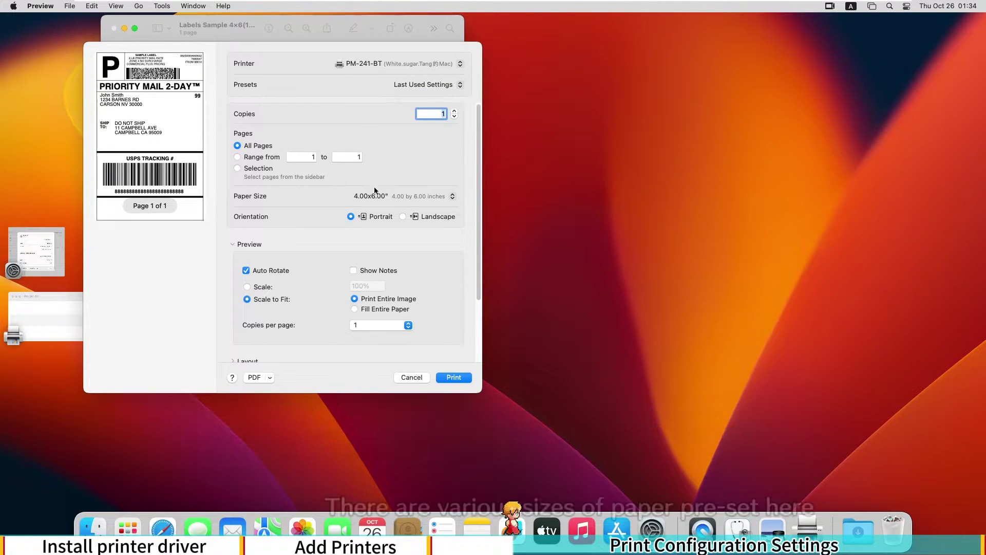
Browse the preset paper sizes, open the custom size management, and delete the custom paper size named owner
{"action": "left_click", "coordinate": [402, 198]}
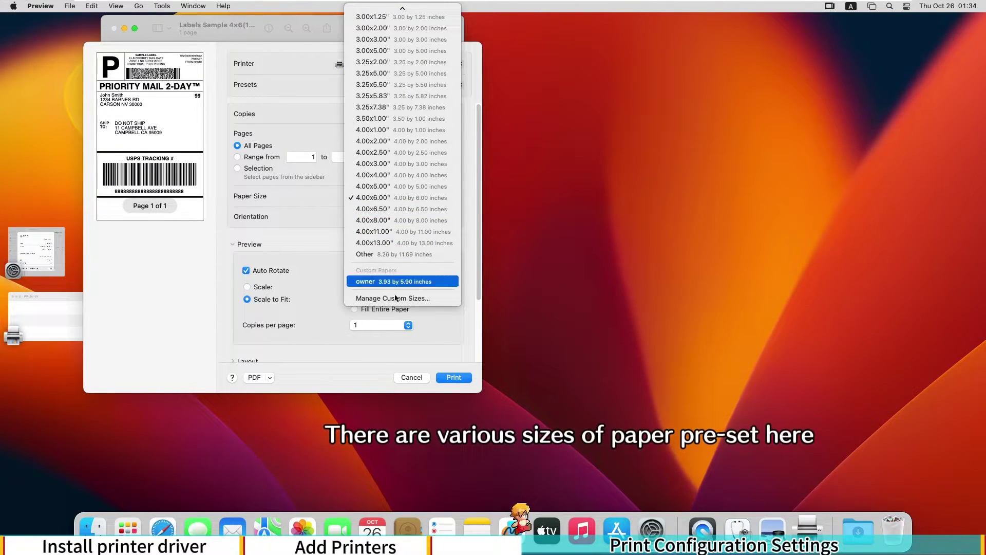
{"action": "scroll", "coordinate": [403, 197], "scroll_direction": "up", "scroll_amount": 10}
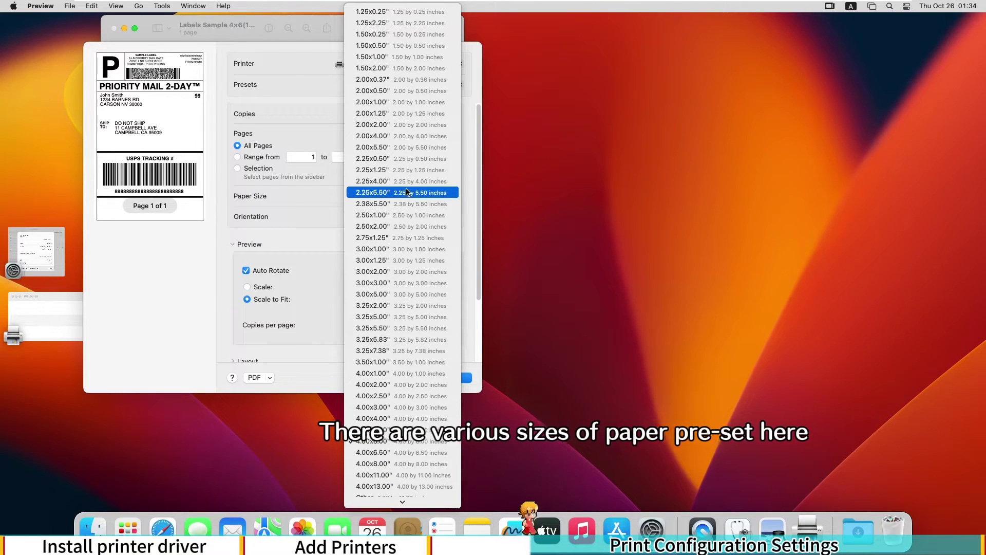
{"action": "scroll", "coordinate": [407, 308], "scroll_direction": "down", "scroll_amount": 3}
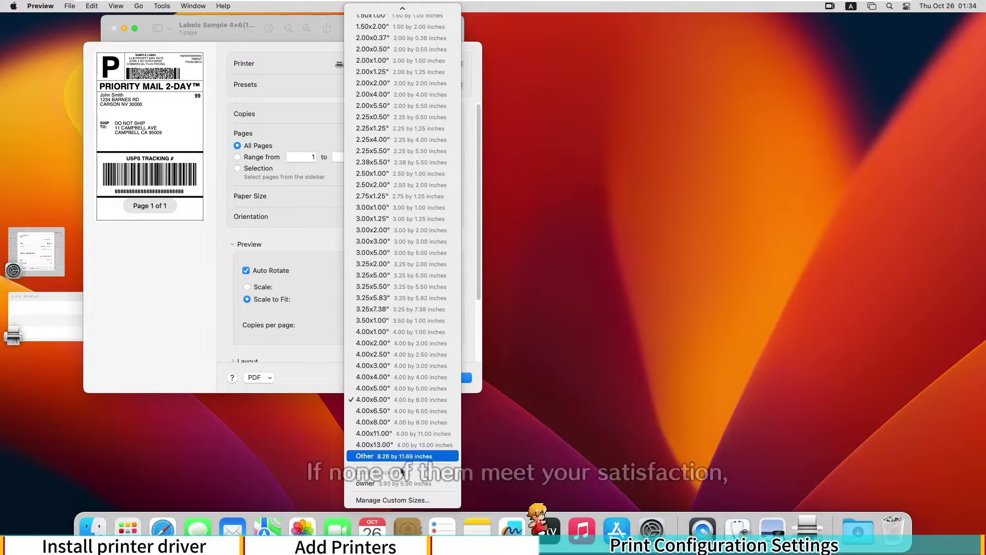
{"action": "left_click", "coordinate": [388, 501]}
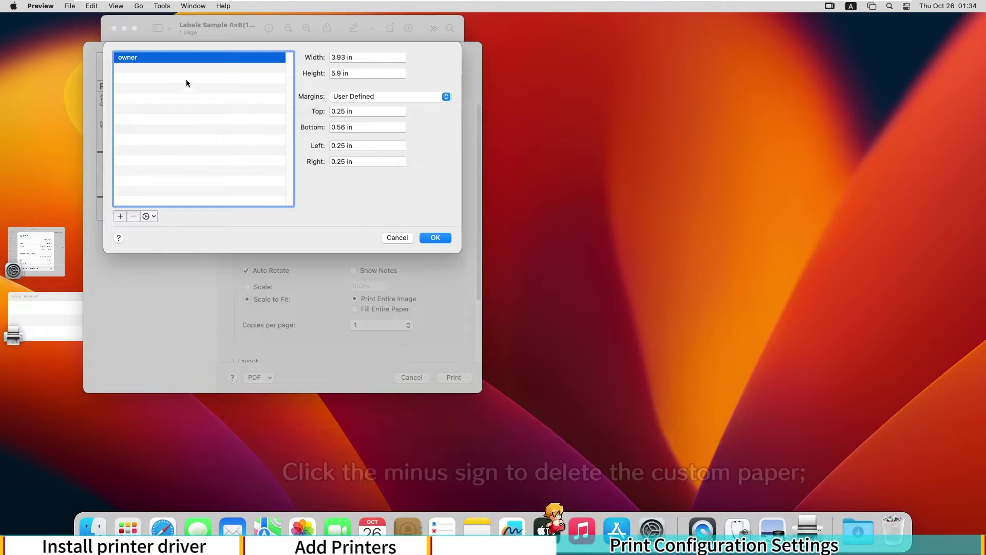
{"action": "left_click", "coordinate": [132, 217]}
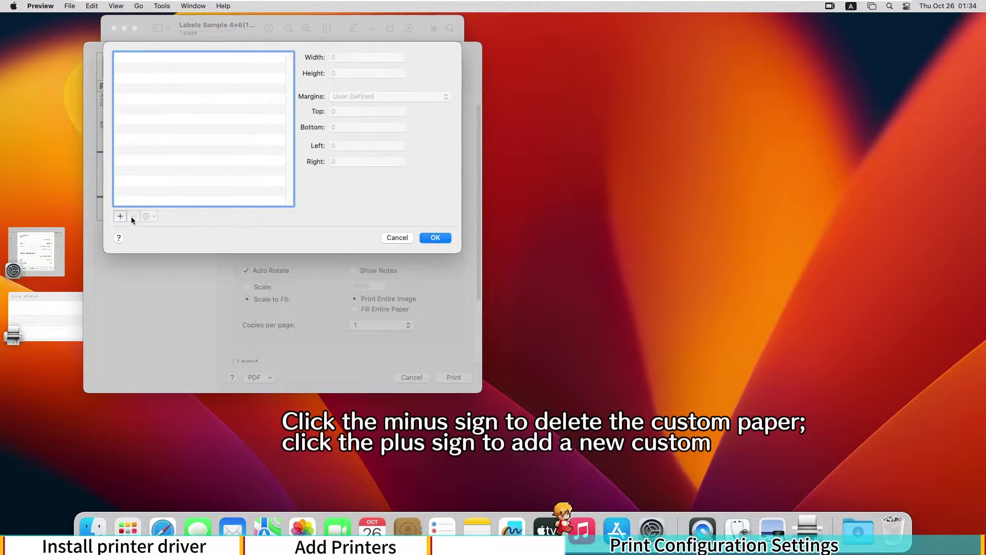
Add a custom paper size named owner with a width of 3.93 in and a height of 5.9 in, and save it
{"action": "left_click", "coordinate": [121, 216]}
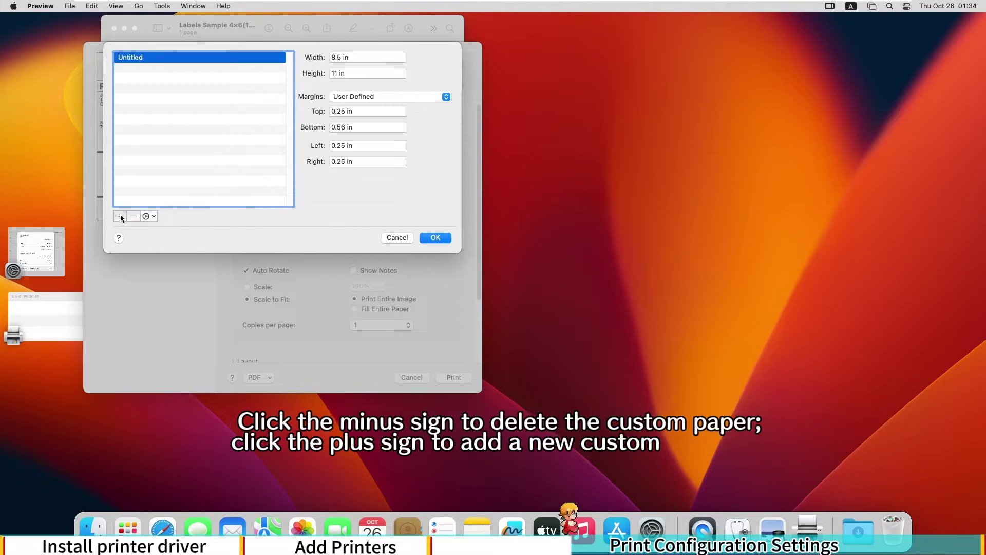
{"action": "double_click", "coordinate": [134, 58]}
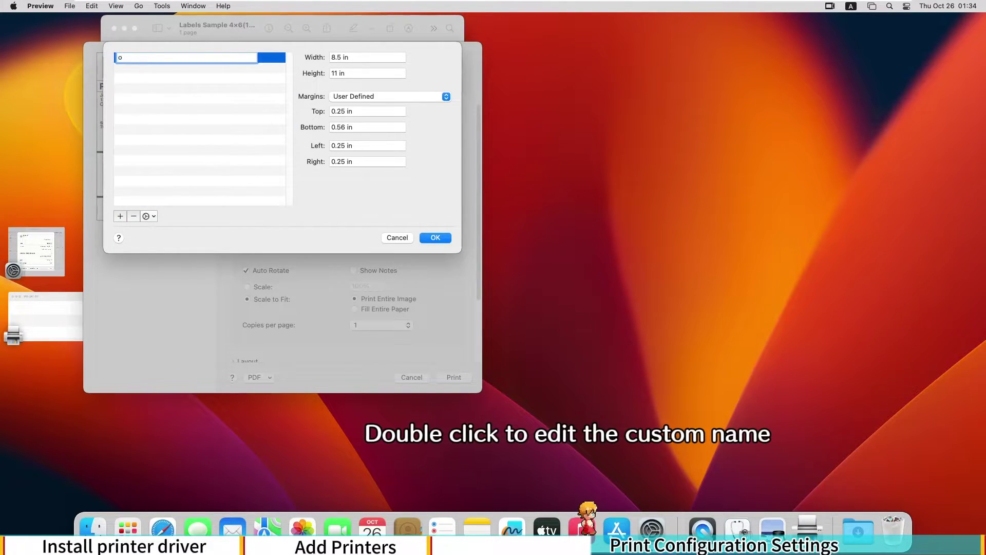
{"action": "key", "text": "Return"}
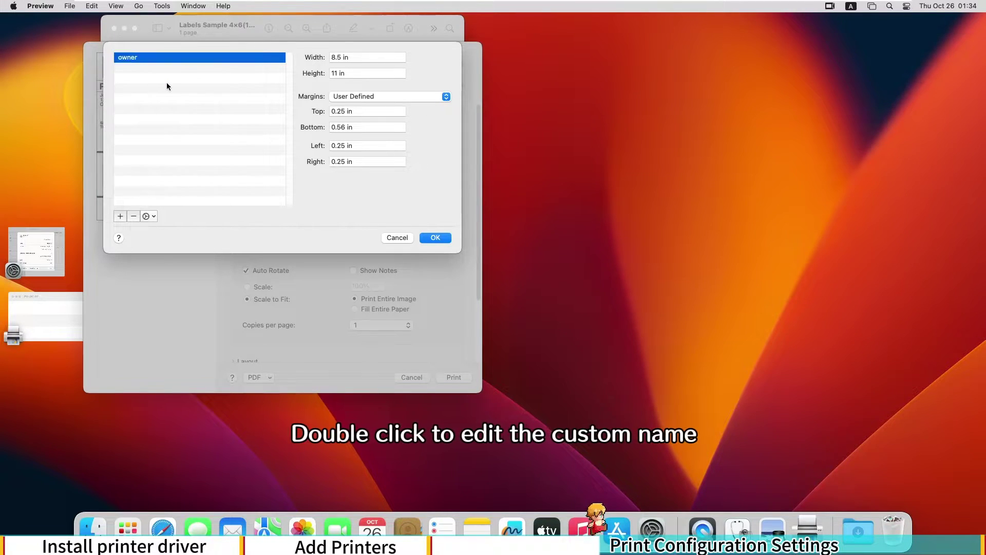
{"action": "left_click", "coordinate": [347, 58]}
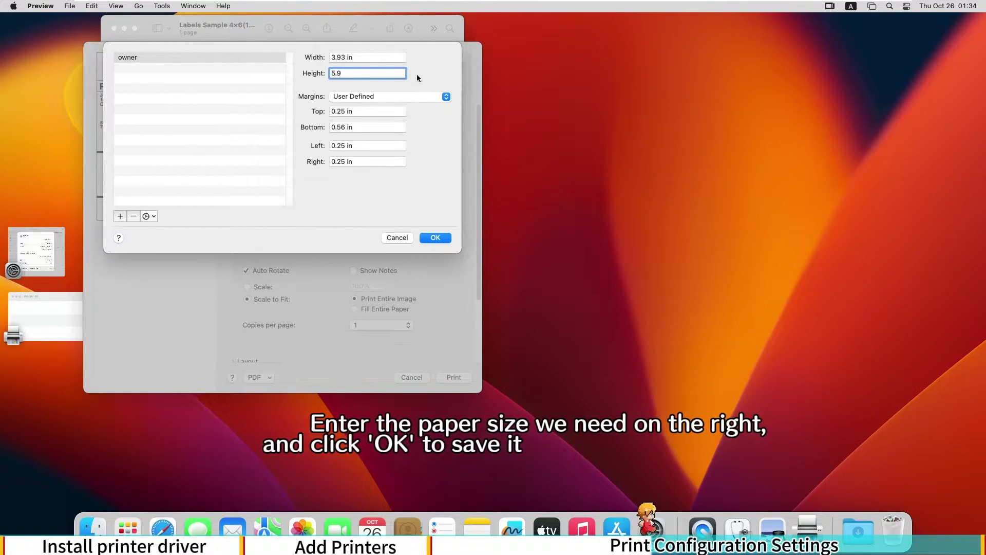
{"action": "left_click", "coordinate": [435, 238]}
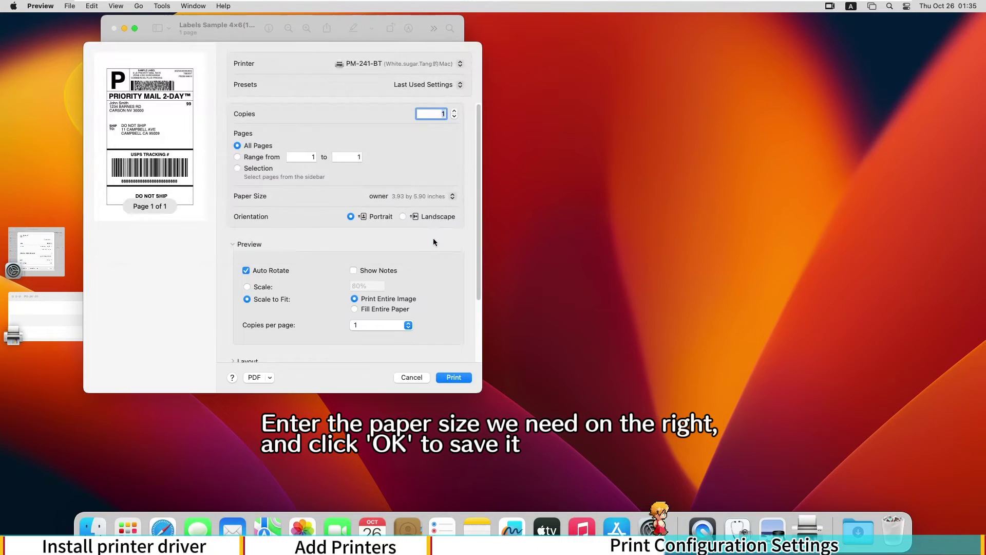
Try the 4.00x13.00" paper size and the landscape orientation, switching back to the owner size and portrait orientation
{"action": "left_click", "coordinate": [435, 198]}
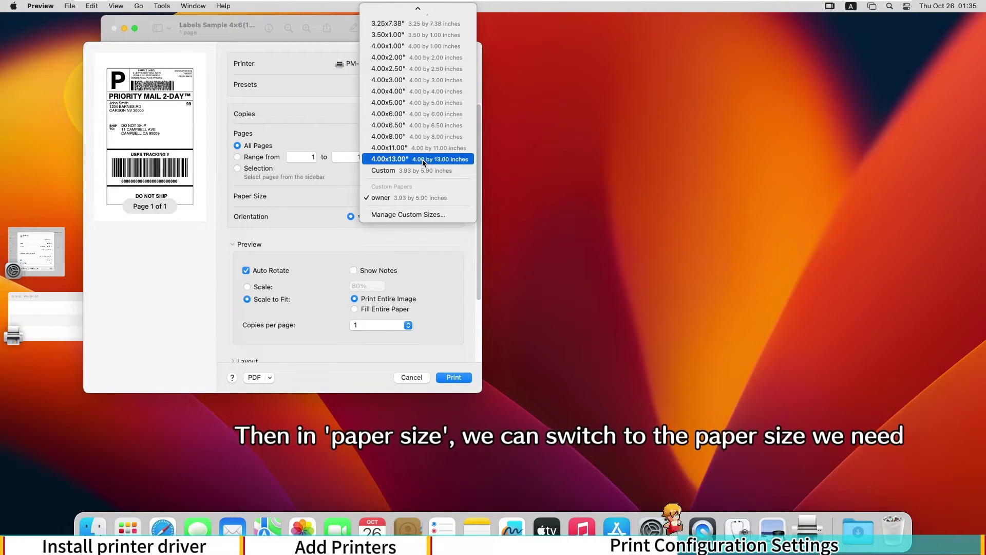
{"action": "left_click", "coordinate": [425, 160]}
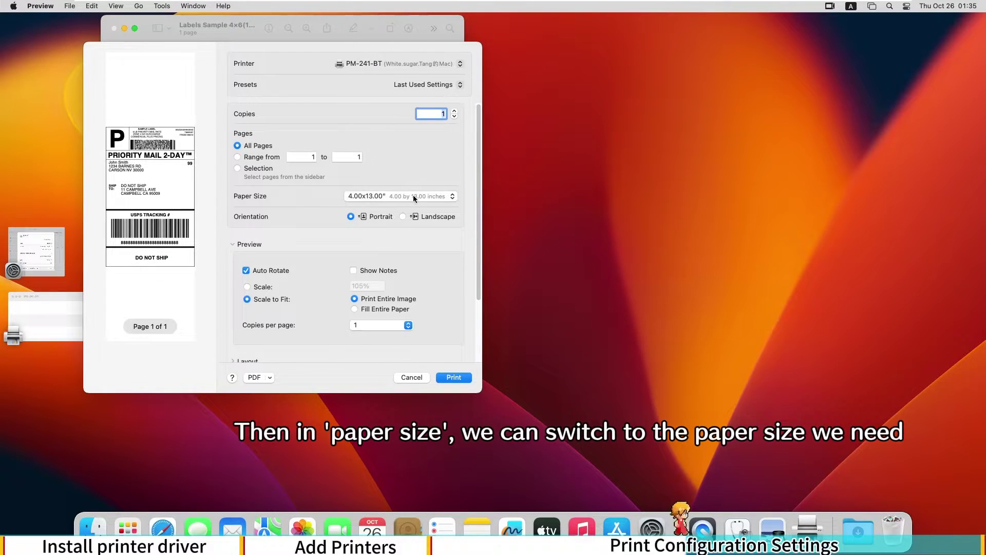
{"action": "left_click", "coordinate": [414, 198]}
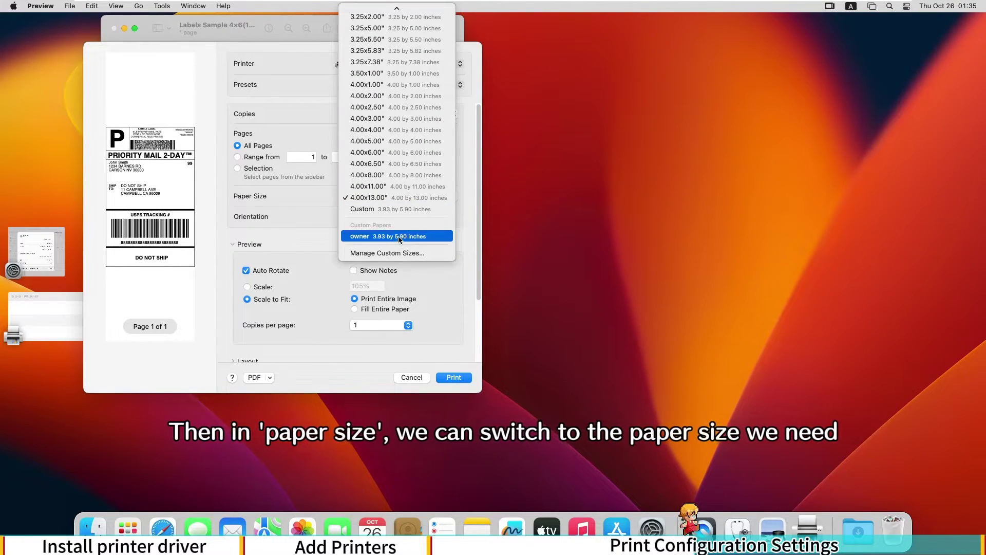
{"action": "left_click", "coordinate": [408, 238]}
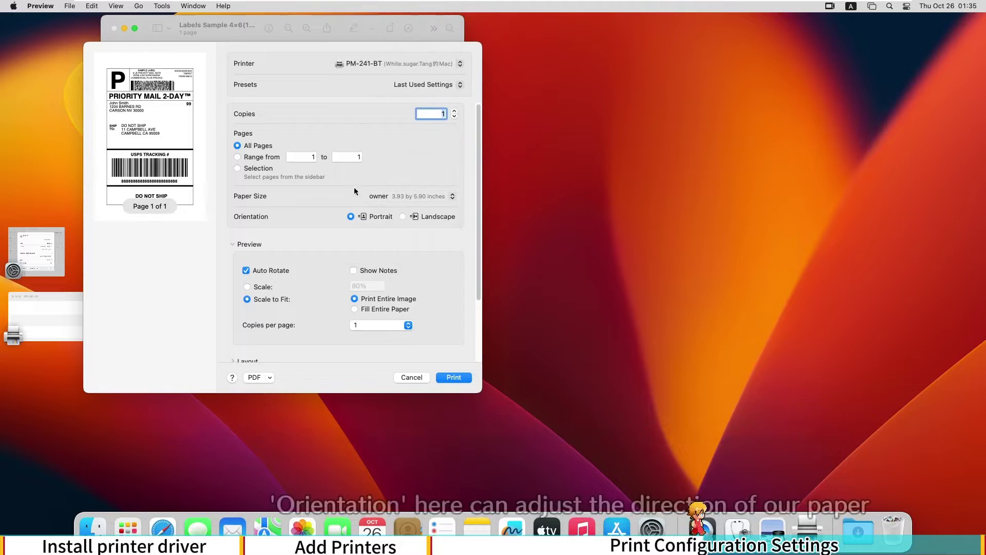
{"action": "left_click", "coordinate": [402, 217]}
{"action": "left_click", "coordinate": [351, 216]}
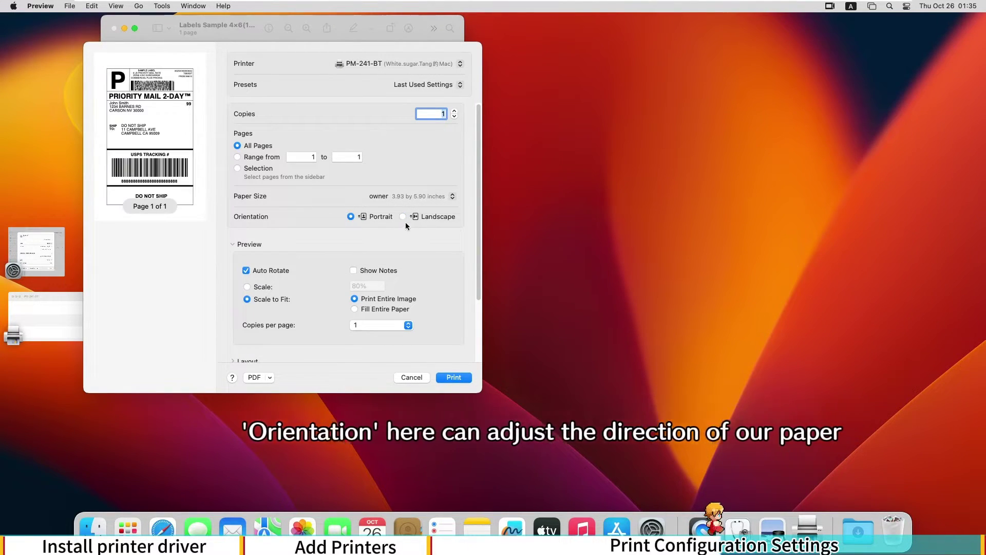
Expand the Printer Options section and open the Printer Features settings
{"action": "scroll", "coordinate": [329, 248], "scroll_direction": "down", "scroll_amount": 5}
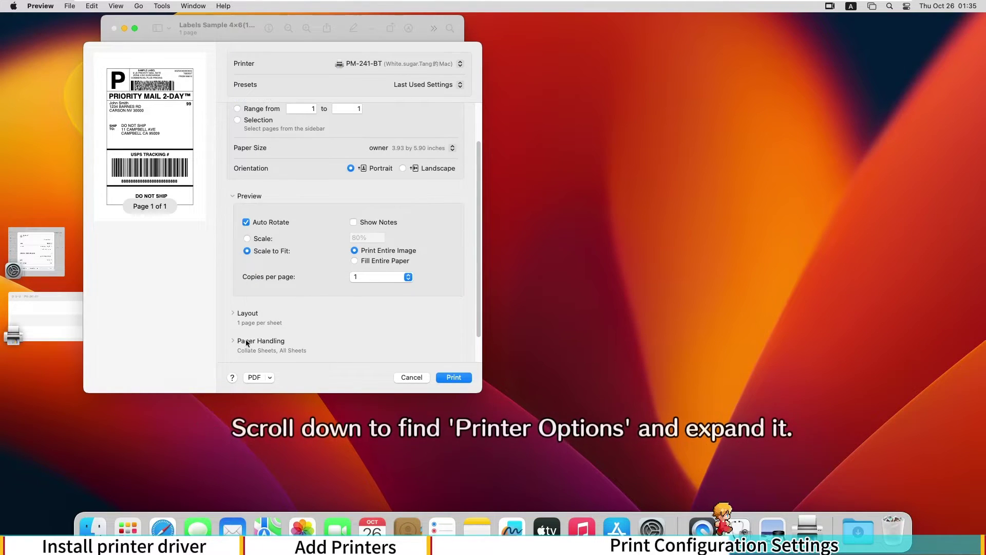
{"action": "scroll", "coordinate": [253, 311], "scroll_direction": "down", "scroll_amount": 3}
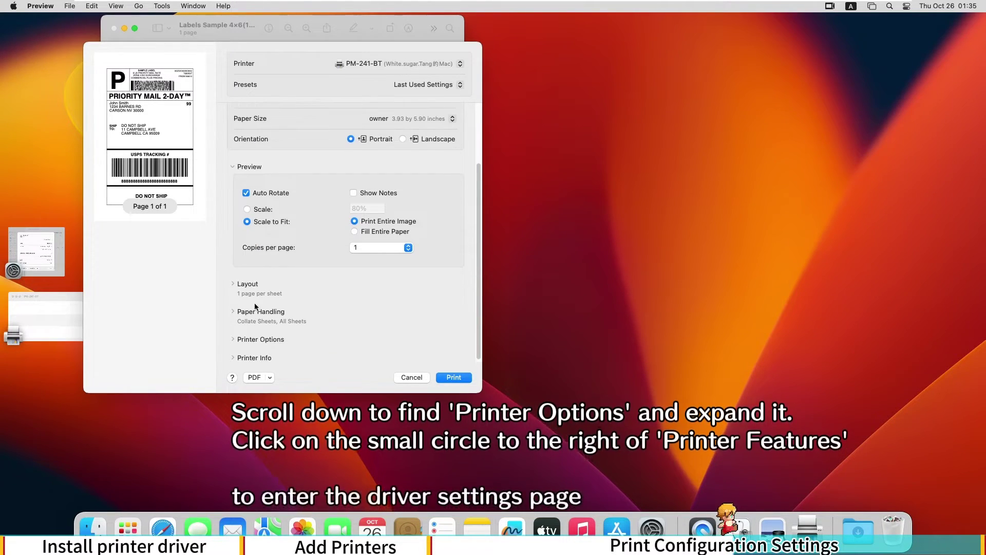
{"action": "left_click", "coordinate": [238, 338]}
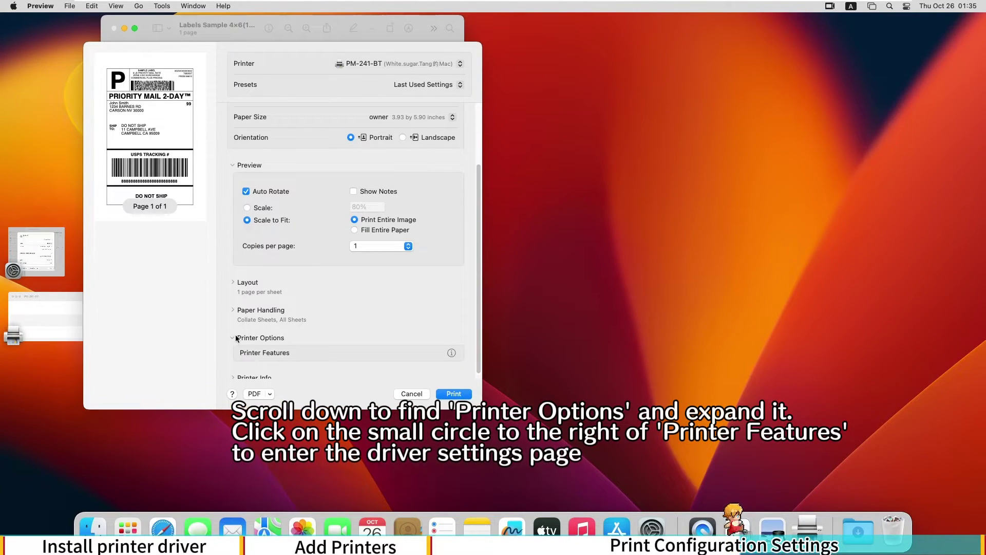
{"action": "left_click", "coordinate": [452, 347]}
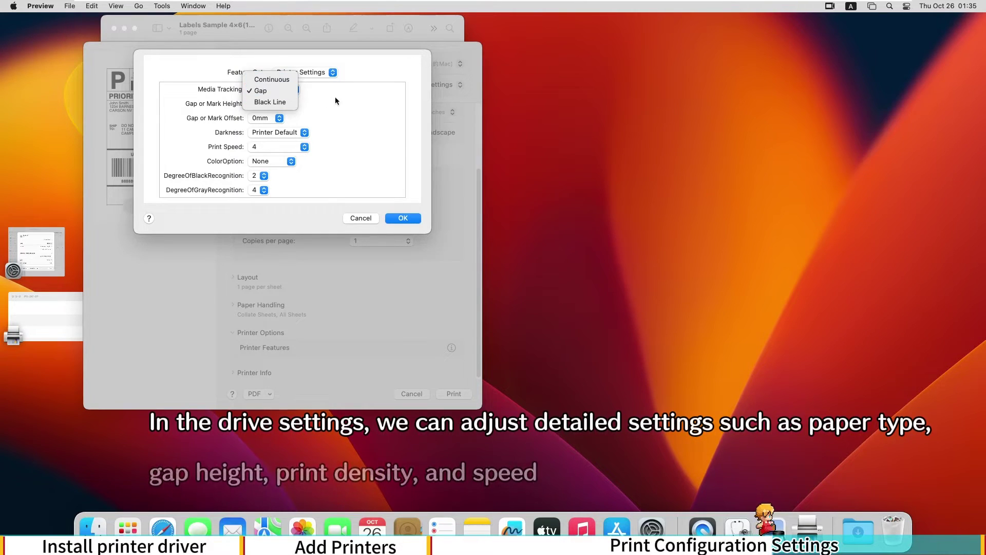
Check the available choices for media tracking, gap or mark height, darkness, and print speed in the Printer Settings feature set
{"action": "left_click", "coordinate": [302, 109]}
{"action": "left_click", "coordinate": [280, 104]}
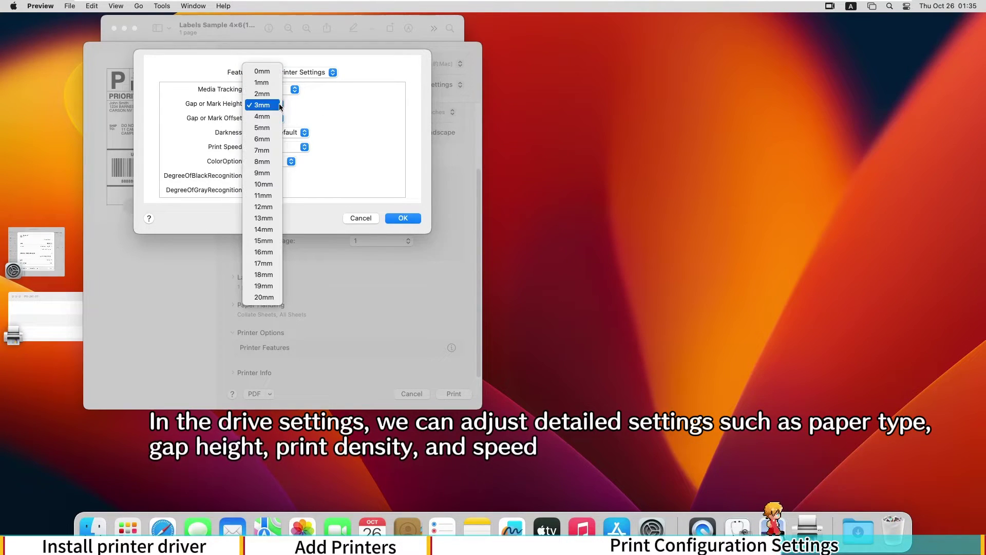
{"action": "left_click", "coordinate": [304, 110]}
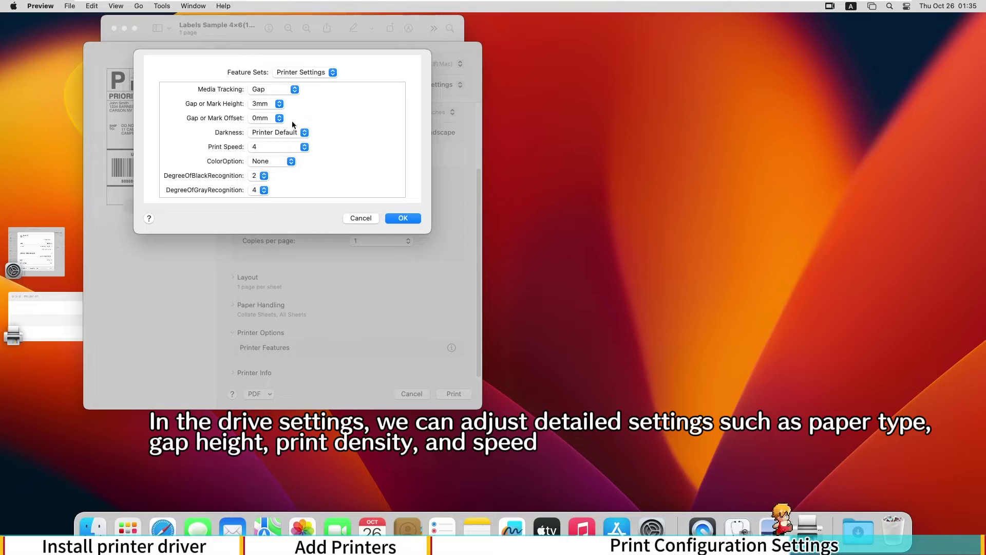
{"action": "left_click", "coordinate": [304, 133]}
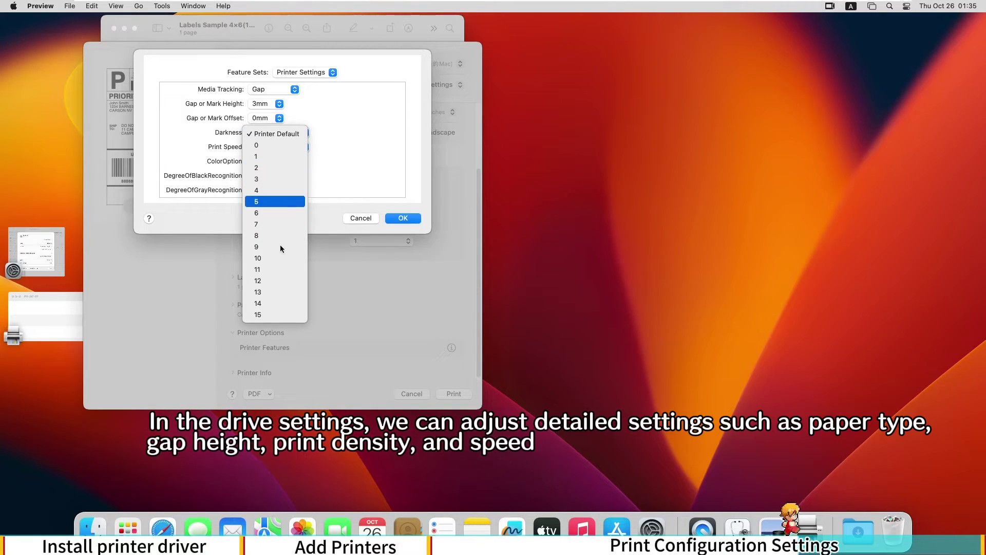
{"action": "left_click", "coordinate": [353, 167]}
{"action": "left_click", "coordinate": [304, 148]}
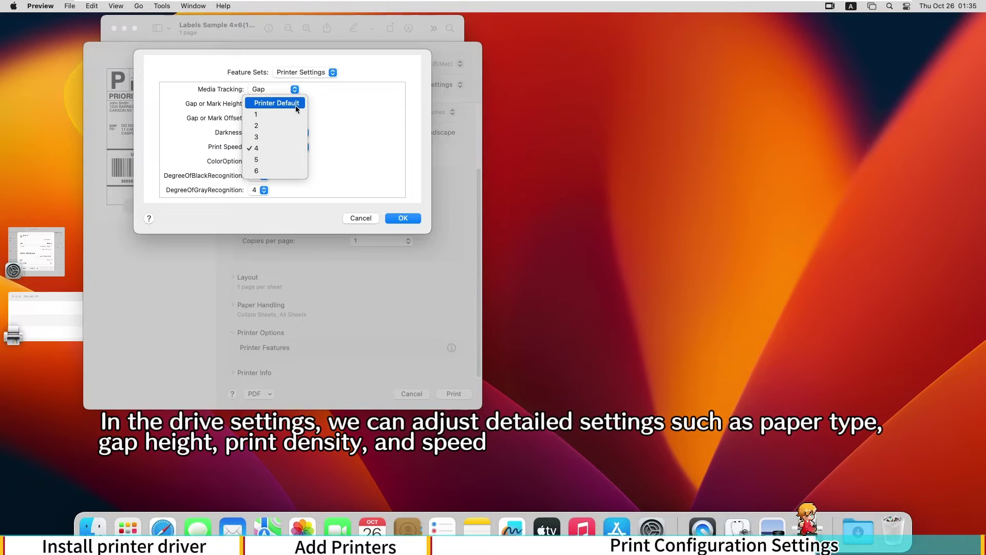
{"action": "left_click", "coordinate": [336, 147]}
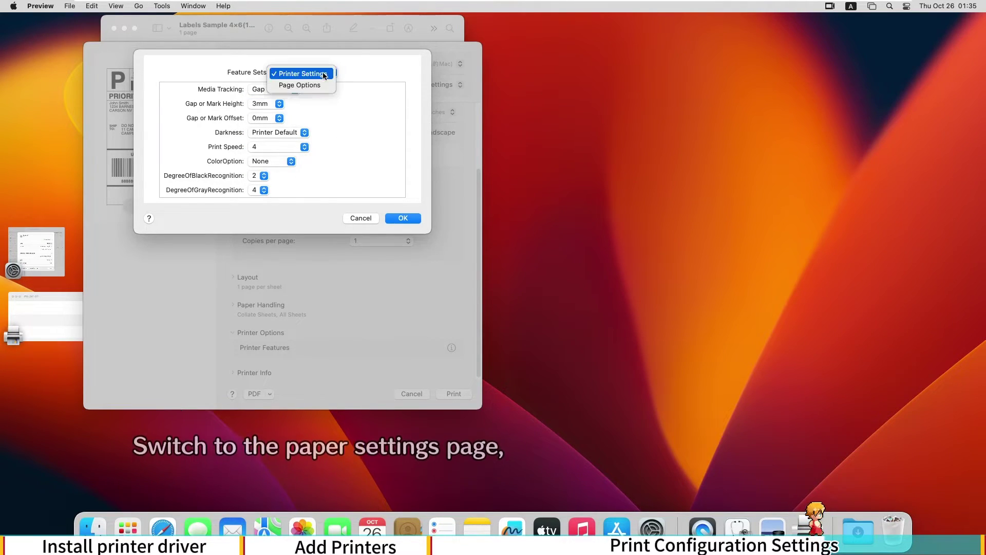
Switch the feature set to Page Options and check the available horizontal offset, vertical offset, and rotation values
{"action": "left_click", "coordinate": [312, 86]}
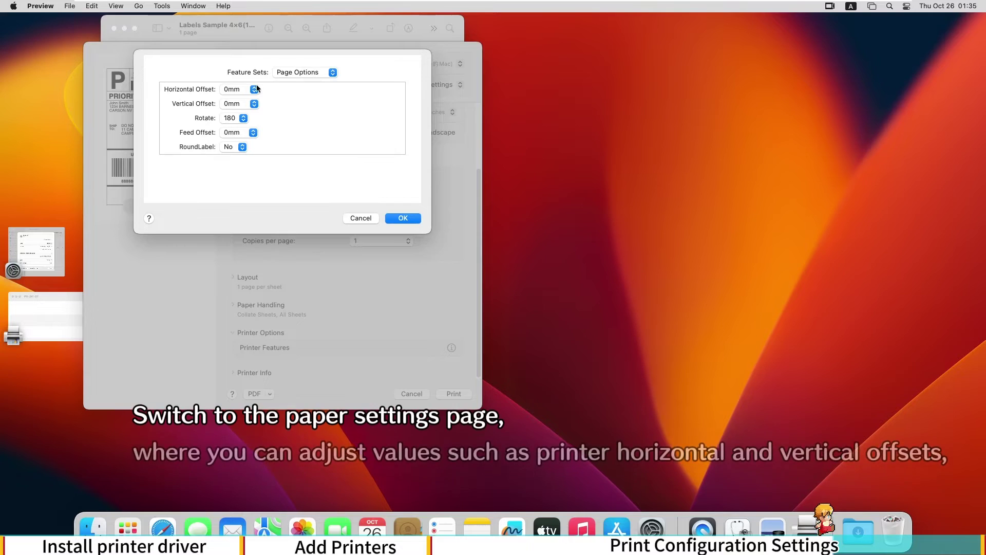
{"action": "left_click", "coordinate": [253, 88]}
{"action": "left_click", "coordinate": [269, 111]}
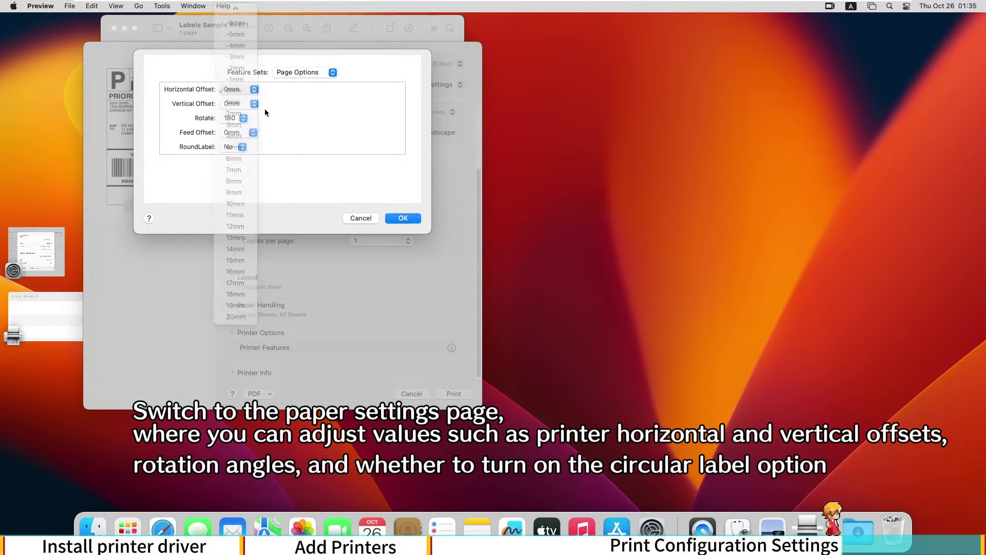
{"action": "left_click", "coordinate": [253, 104]}
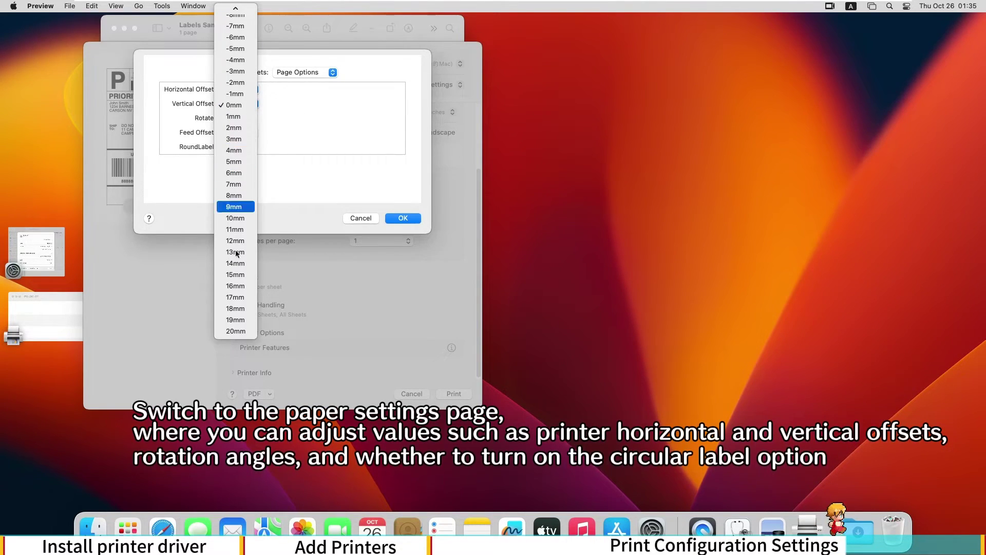
{"action": "left_click", "coordinate": [310, 99]}
{"action": "left_click", "coordinate": [242, 118]}
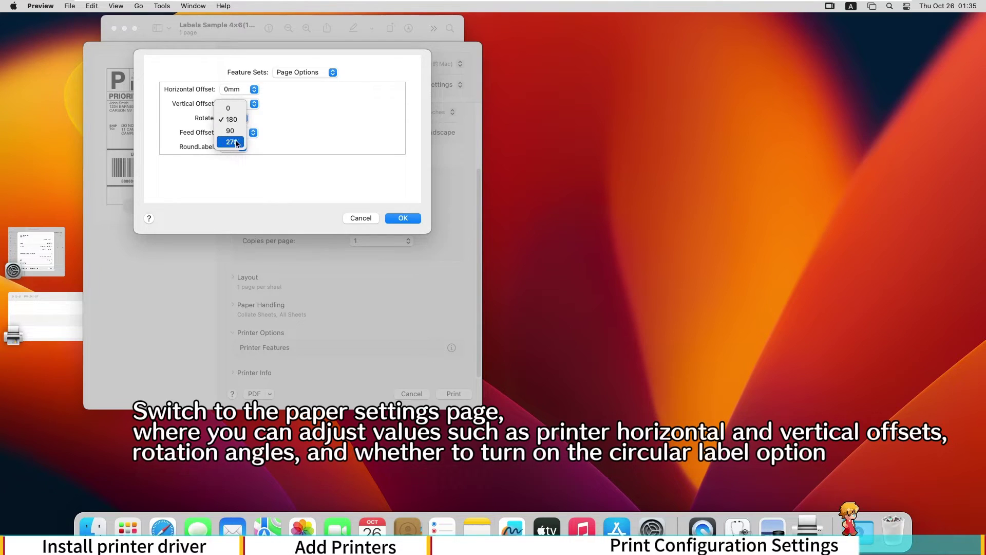
{"action": "left_click", "coordinate": [298, 122]}
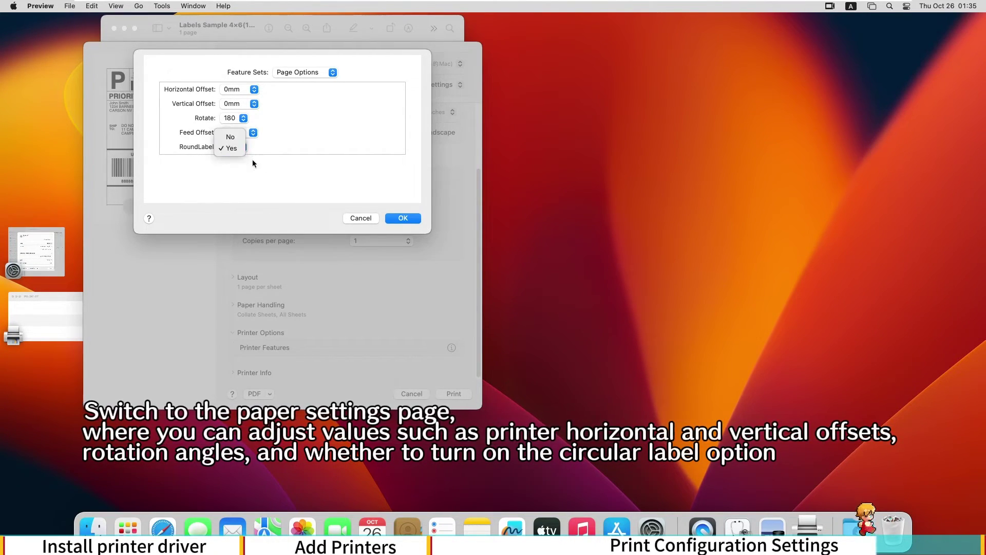
Set the RoundLabel option to No and save the printer feature settings
{"action": "key", "text": "Return"}
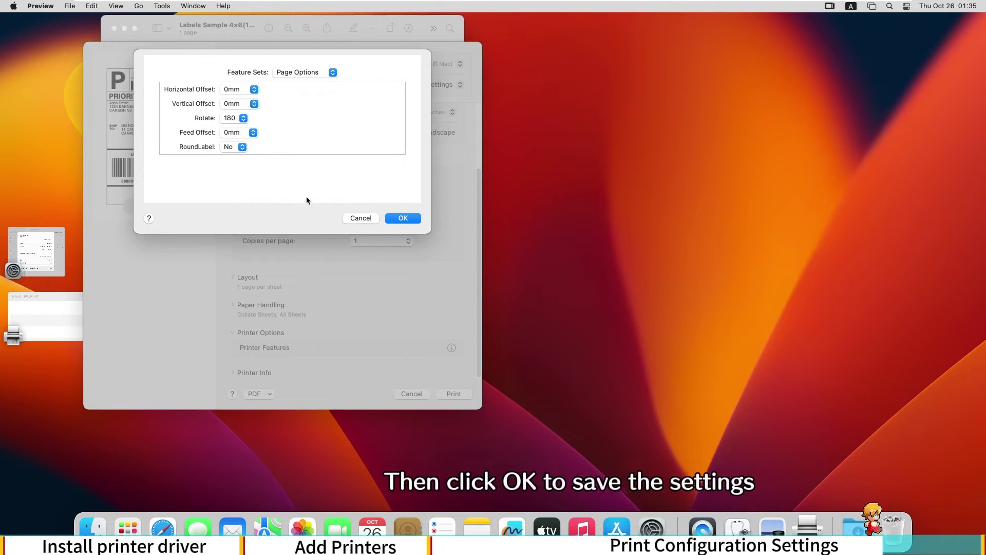
{"action": "left_click", "coordinate": [403, 219]}
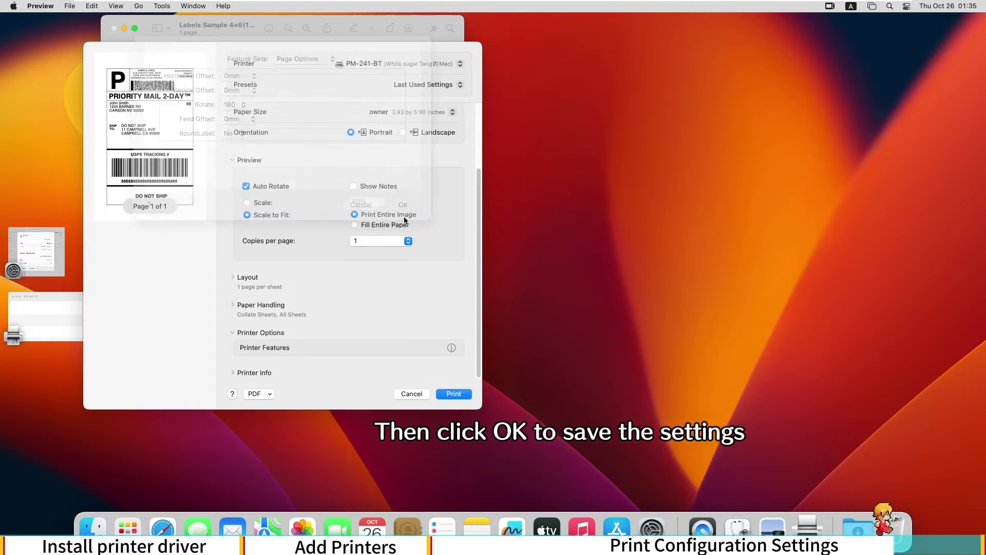
Set the paper size to 4.00x6.00" and print the label
{"action": "scroll", "coordinate": [322, 177], "scroll_direction": "up", "scroll_amount": 3}
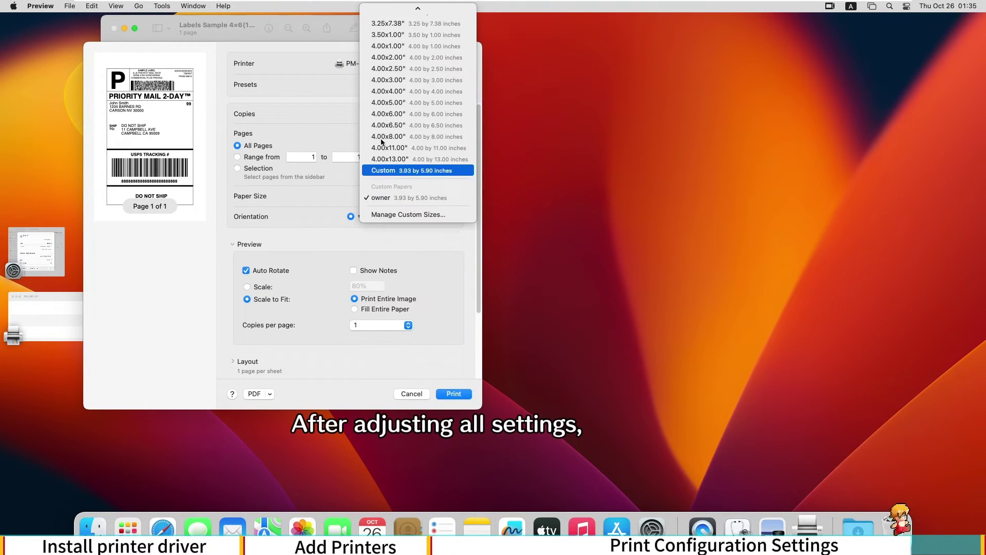
{"action": "left_click", "coordinate": [393, 114]}
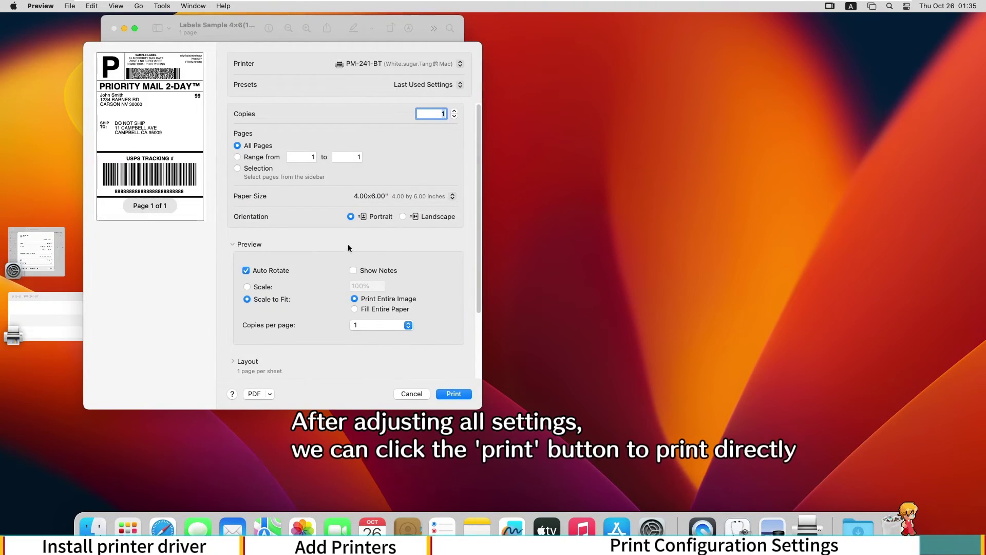
{"action": "left_click", "coordinate": [448, 394]}
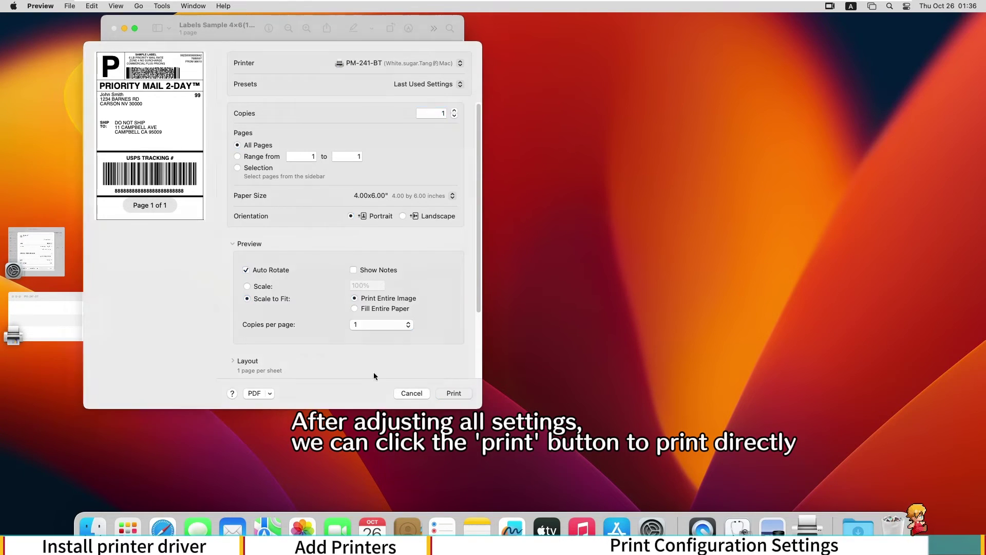